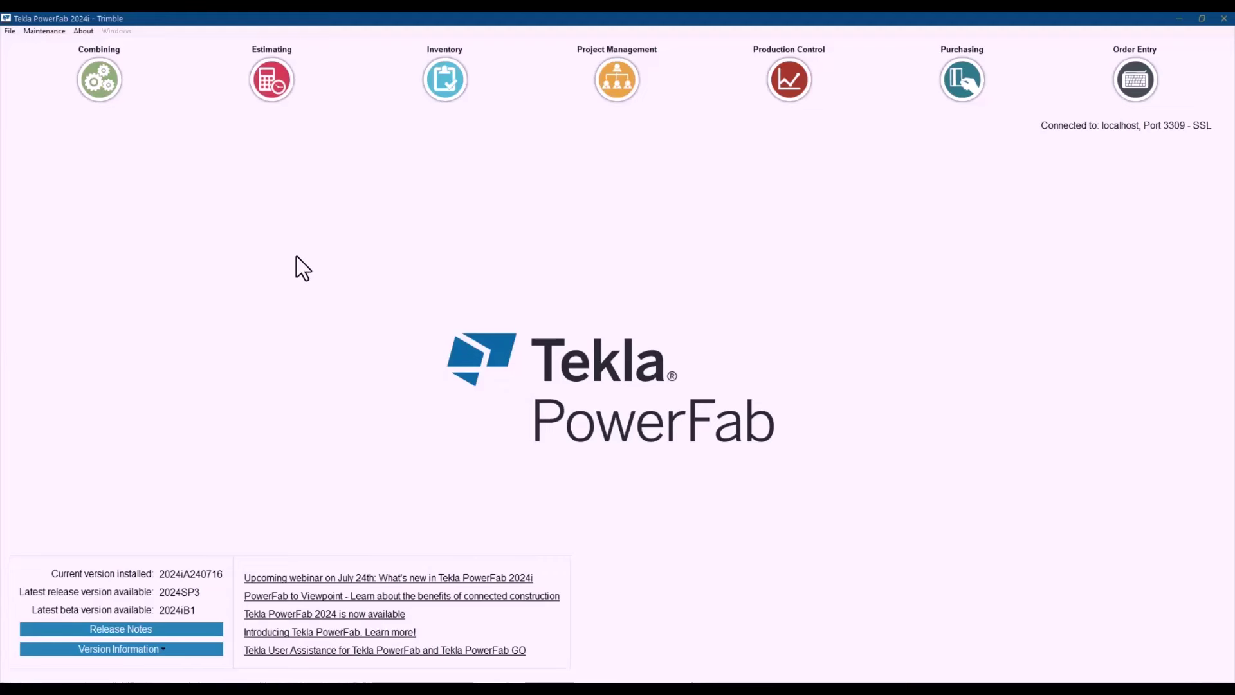
# Change the Enable Piece Tracking setting in Production Control company standards and save them
pyautogui.click(44, 32)
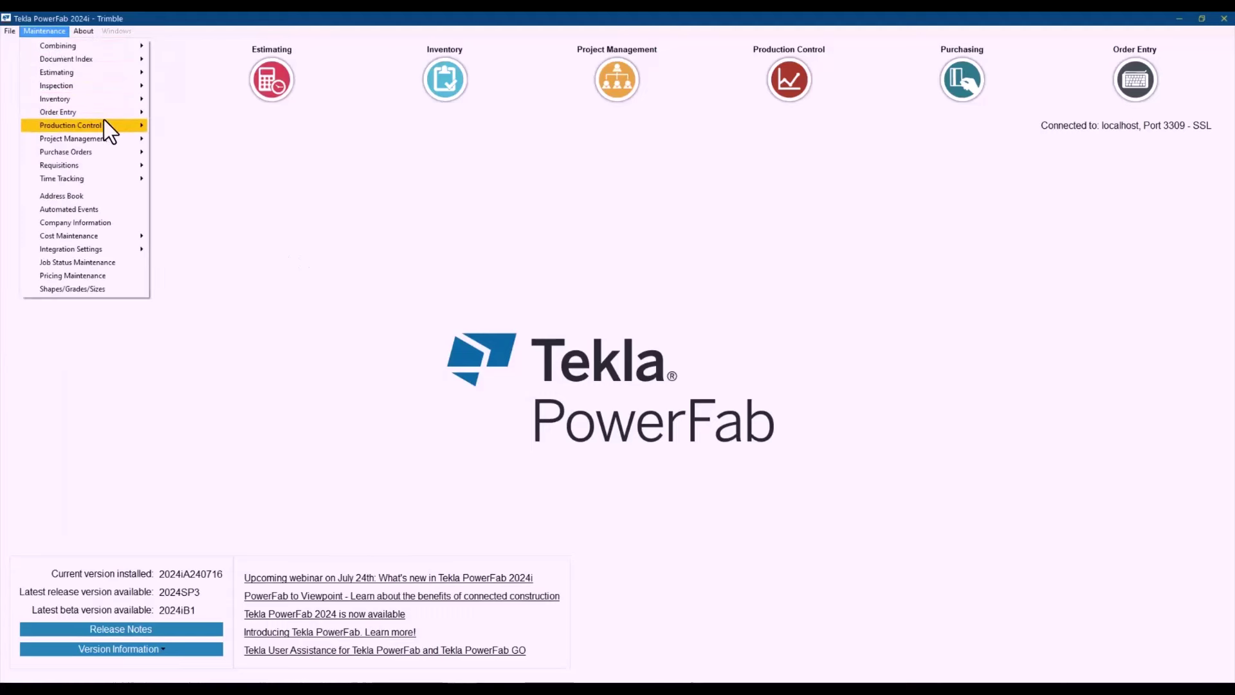
pyautogui.moveTo(103, 120)
pyautogui.click(230, 319)
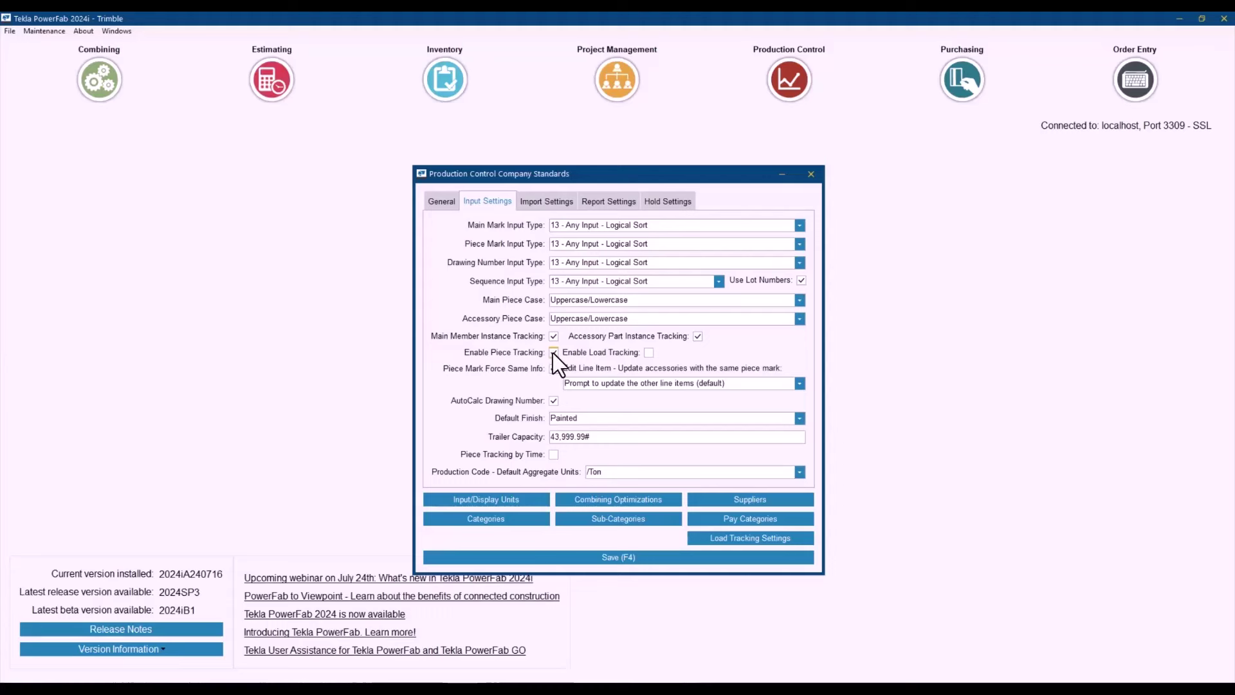
pyautogui.click(624, 557)
pyautogui.click(613, 390)
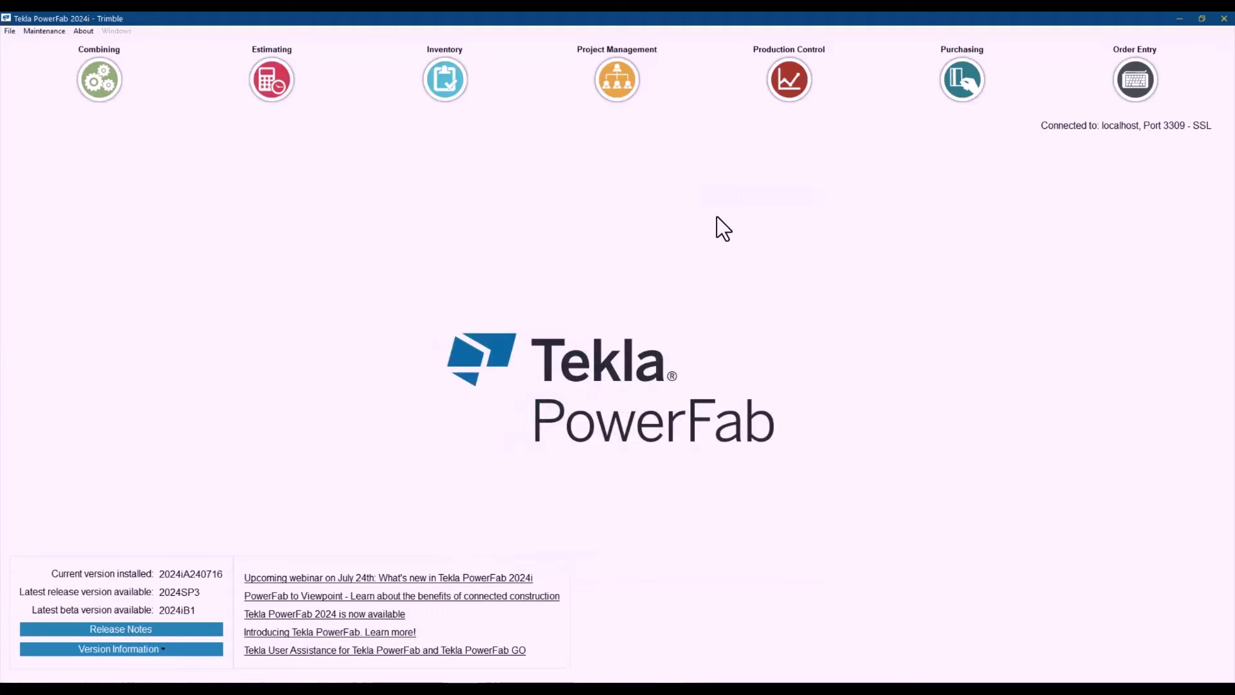
pyautogui.click(801, 72)
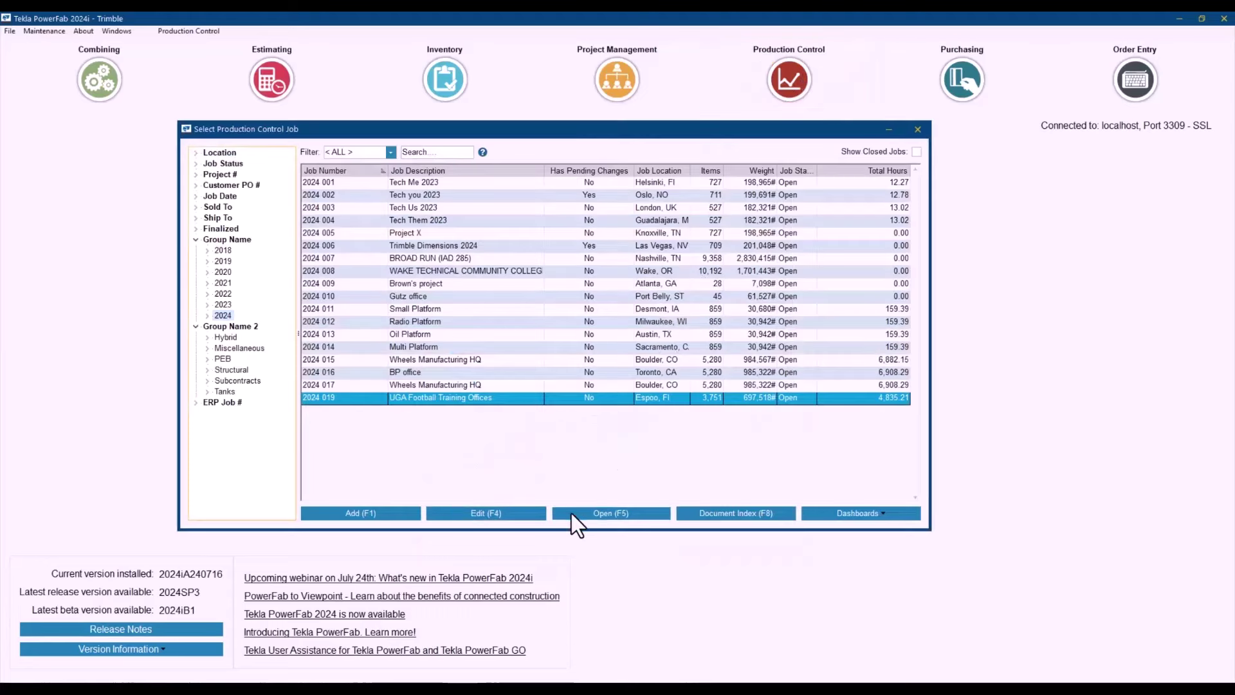
pyautogui.click(535, 512)
pyautogui.click(368, 171)
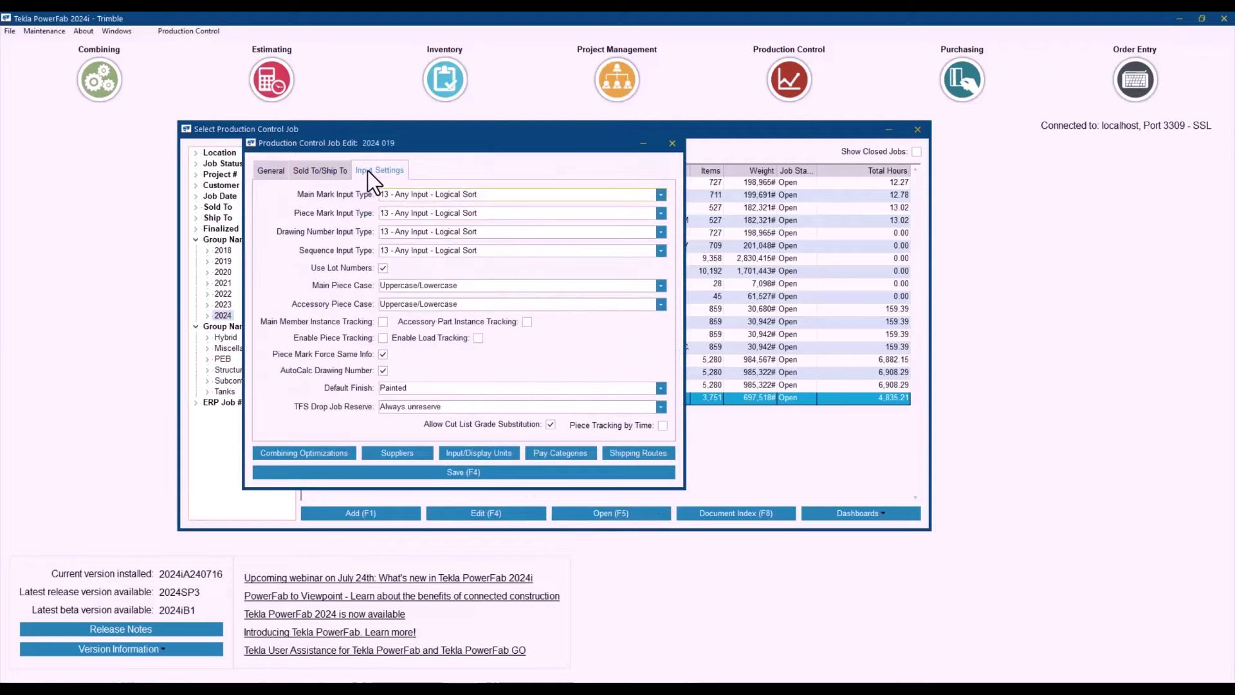
pyautogui.click(673, 145)
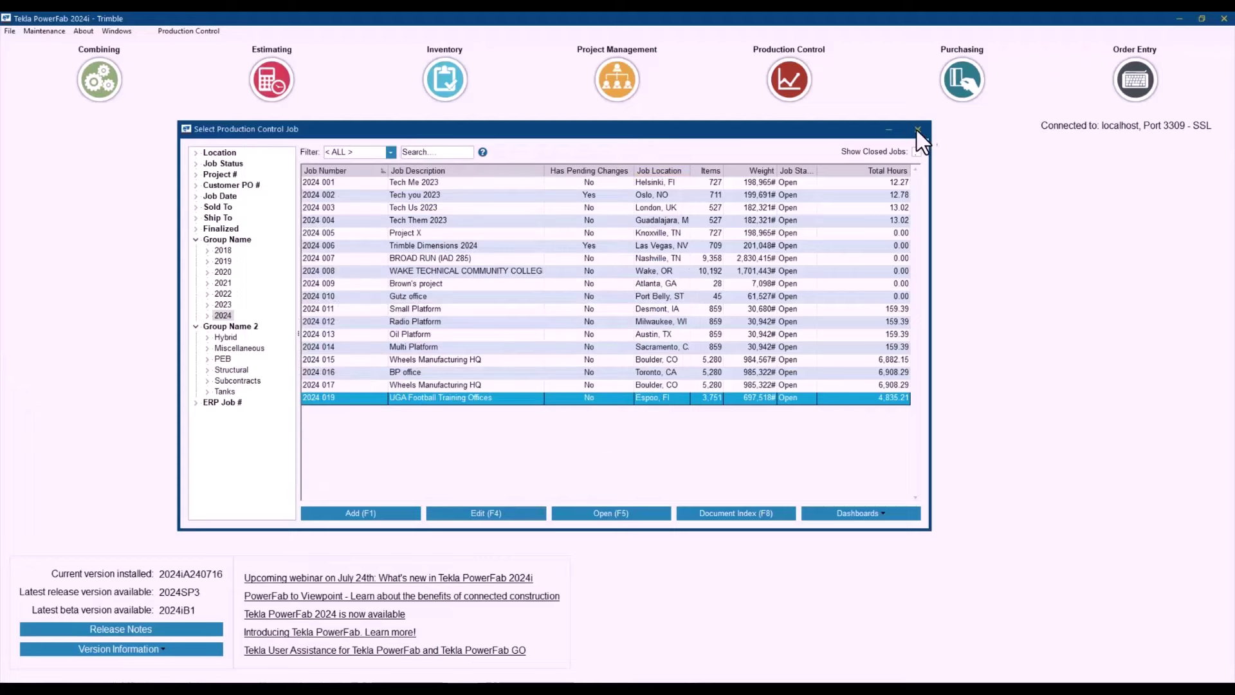
pyautogui.click(923, 130)
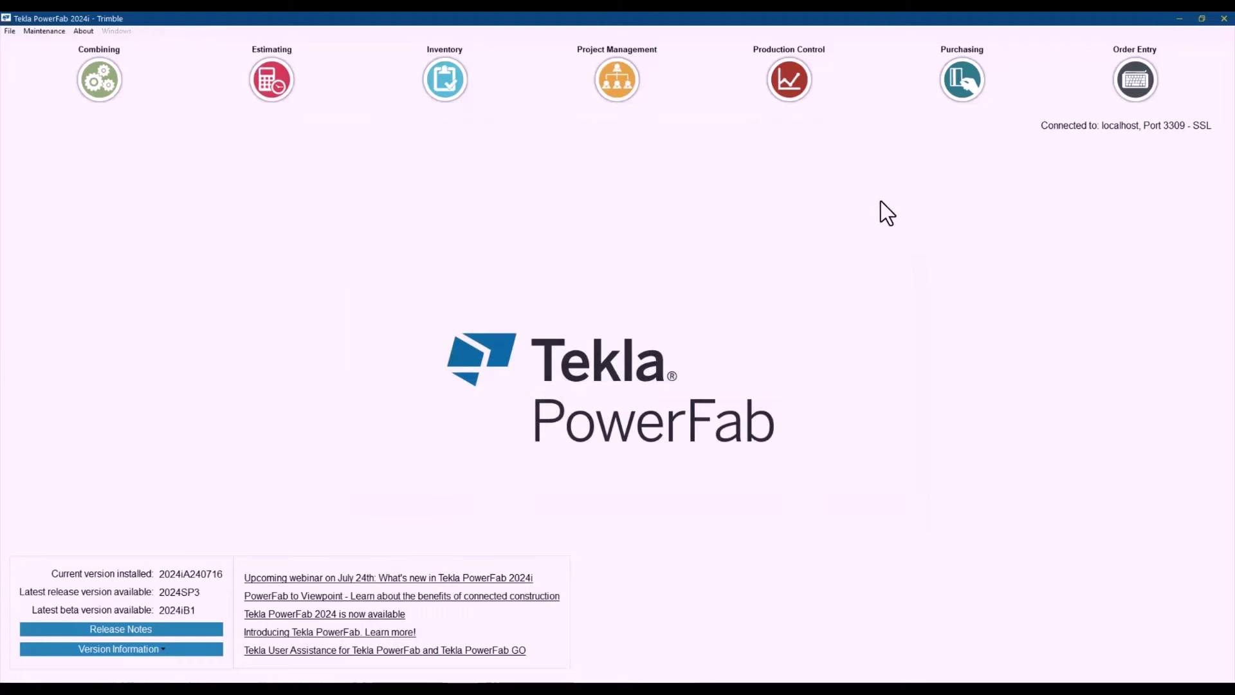
# Open job 2024 019, UGA Football Training Offices, from the Production Control job list
pyautogui.click(819, 101)
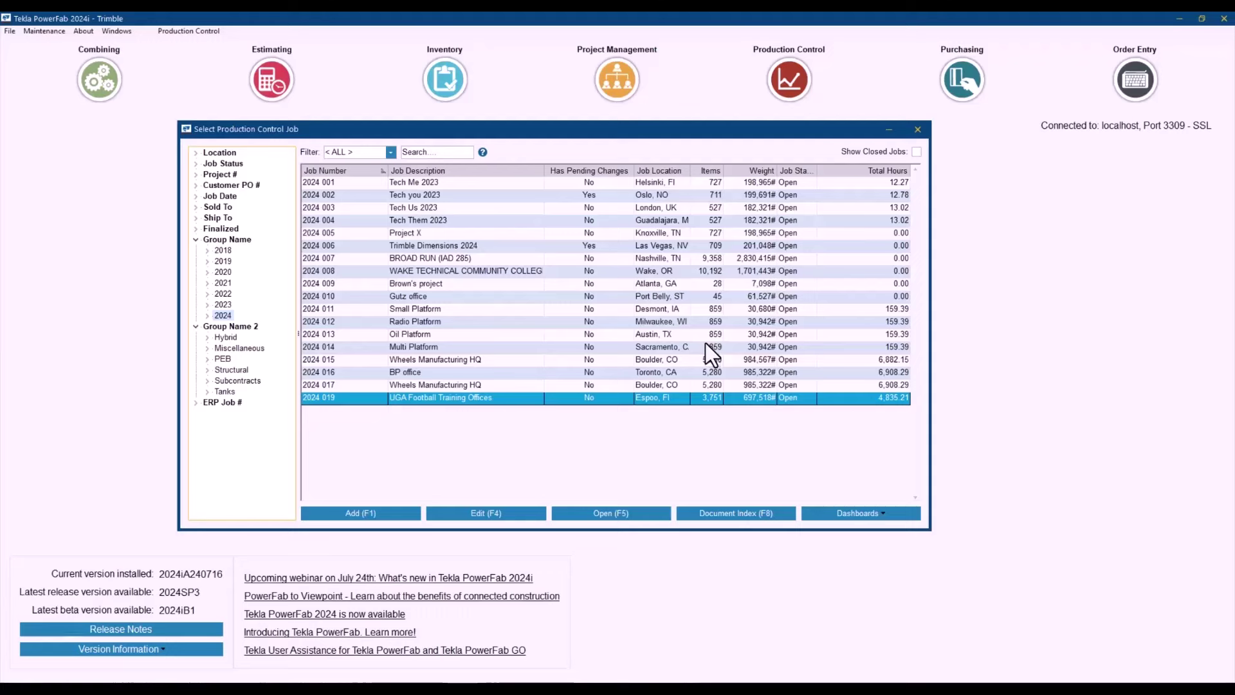
pyautogui.click(502, 511)
pyautogui.click(611, 516)
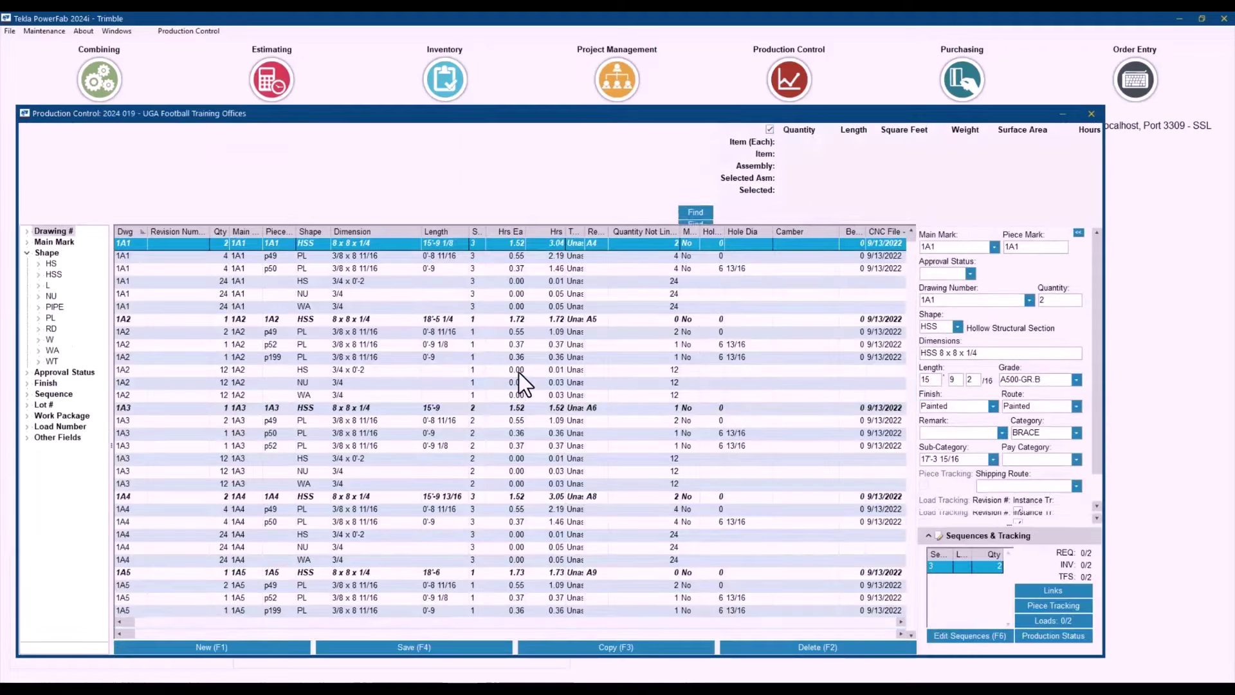
# Inspect the Assembly Model Weight, Assembly Model Weight Each and Model Weight grid fields without changing the layout
pyautogui.rightClick(517, 369)
pyautogui.press('Down')
pyautogui.press('Down')
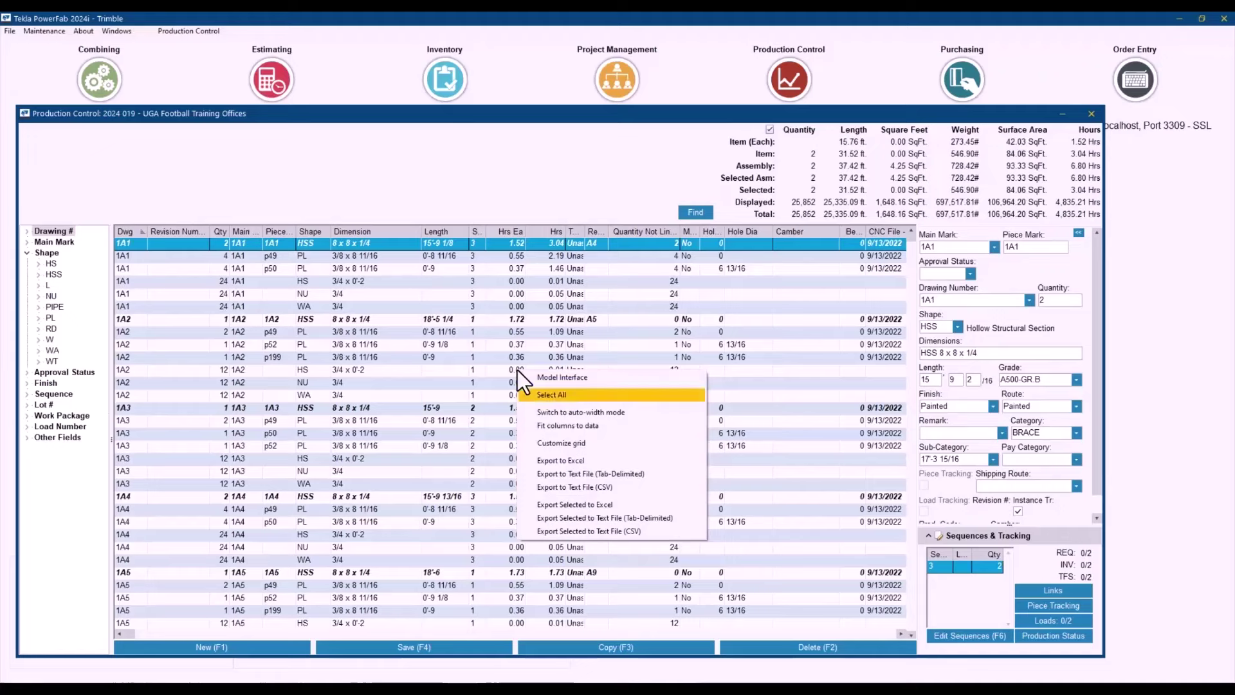
pyautogui.click(573, 442)
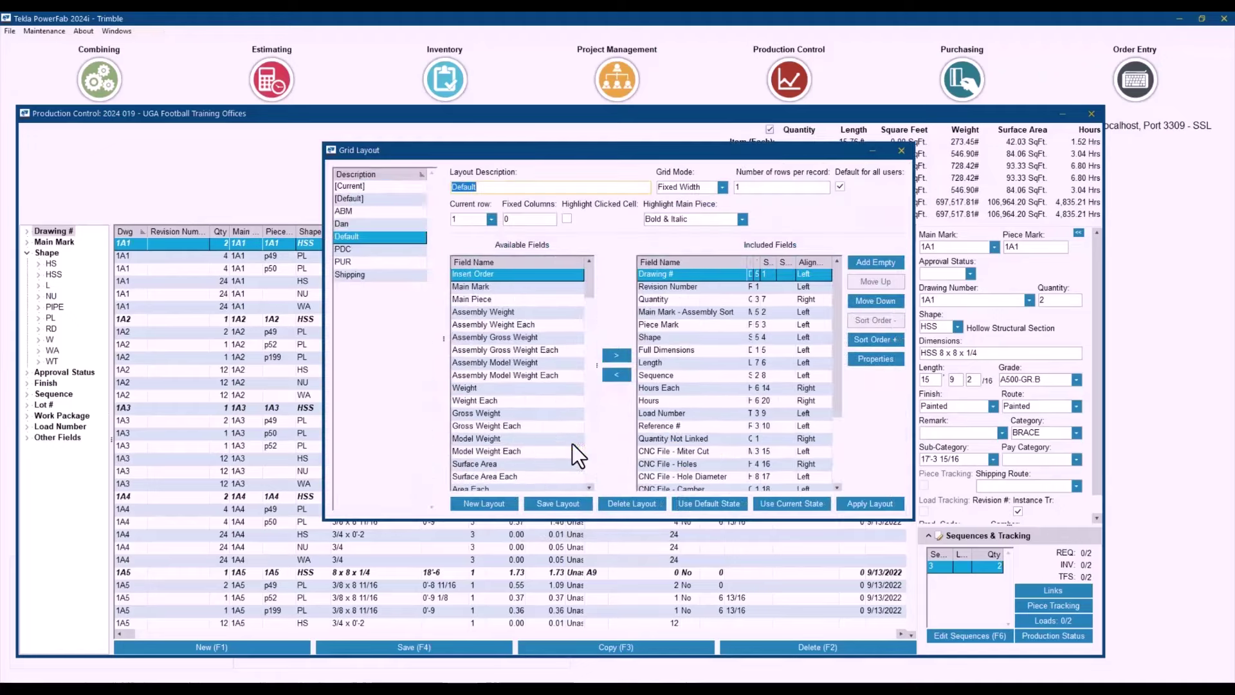
pyautogui.click(484, 363)
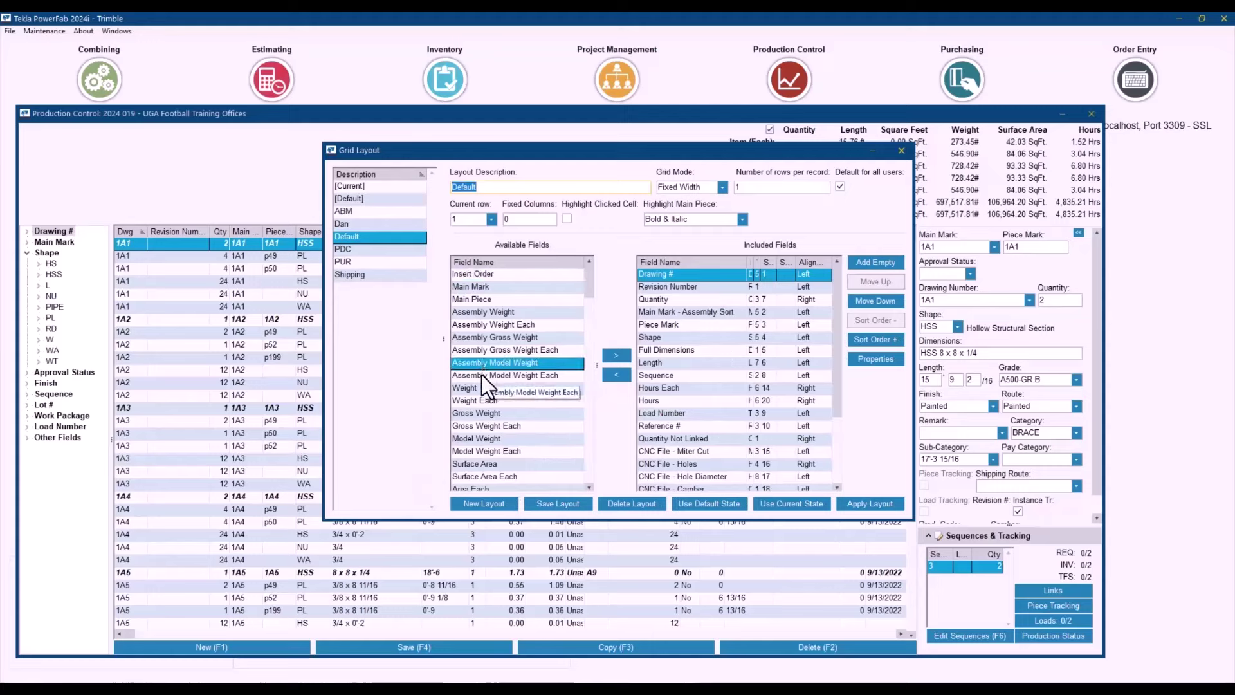
pyautogui.click(481, 376)
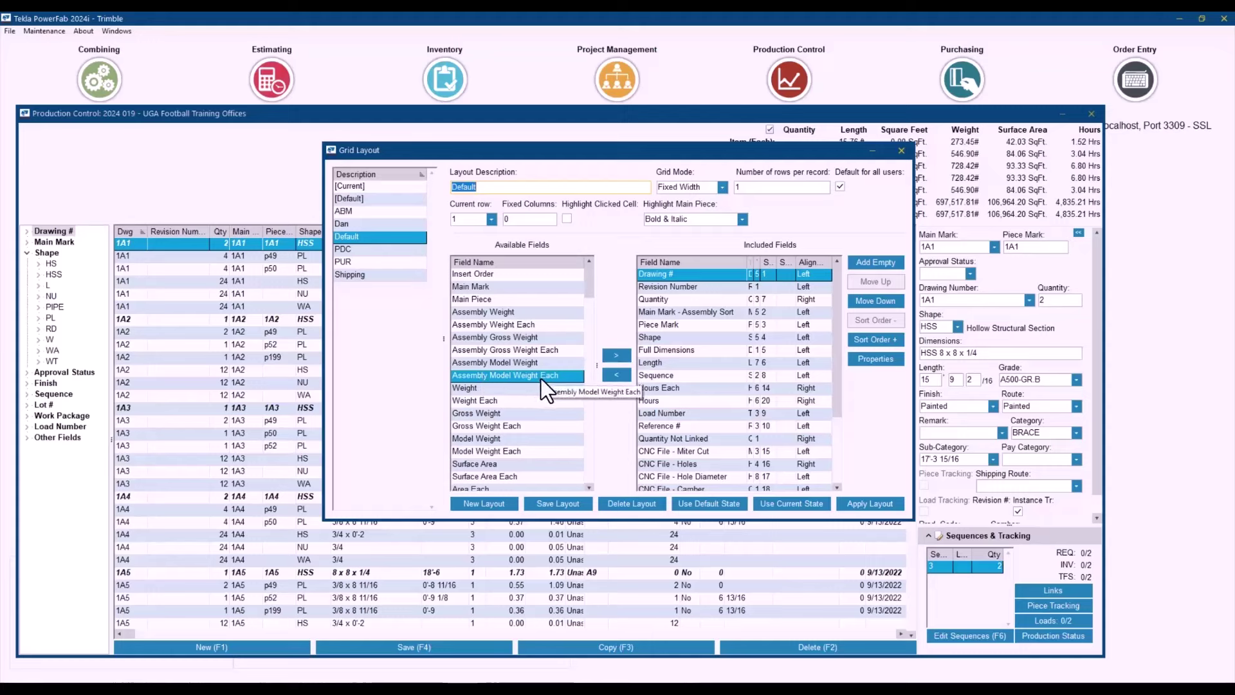
pyautogui.click(488, 440)
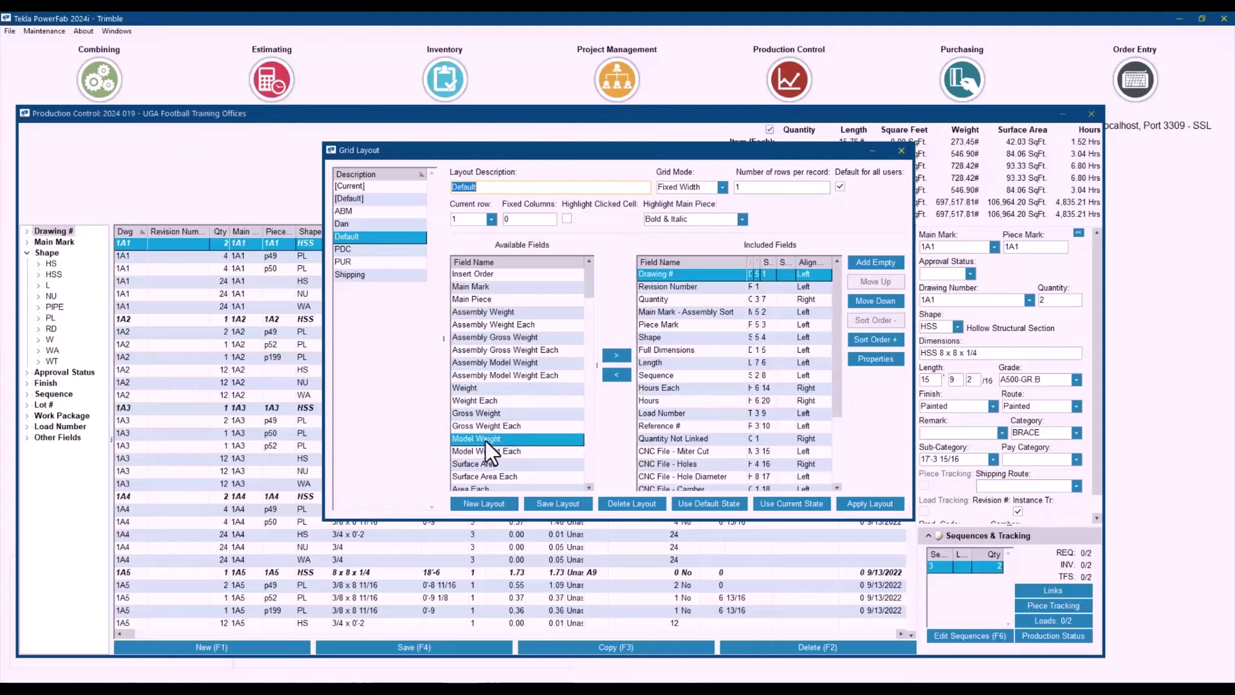
pyautogui.click(903, 152)
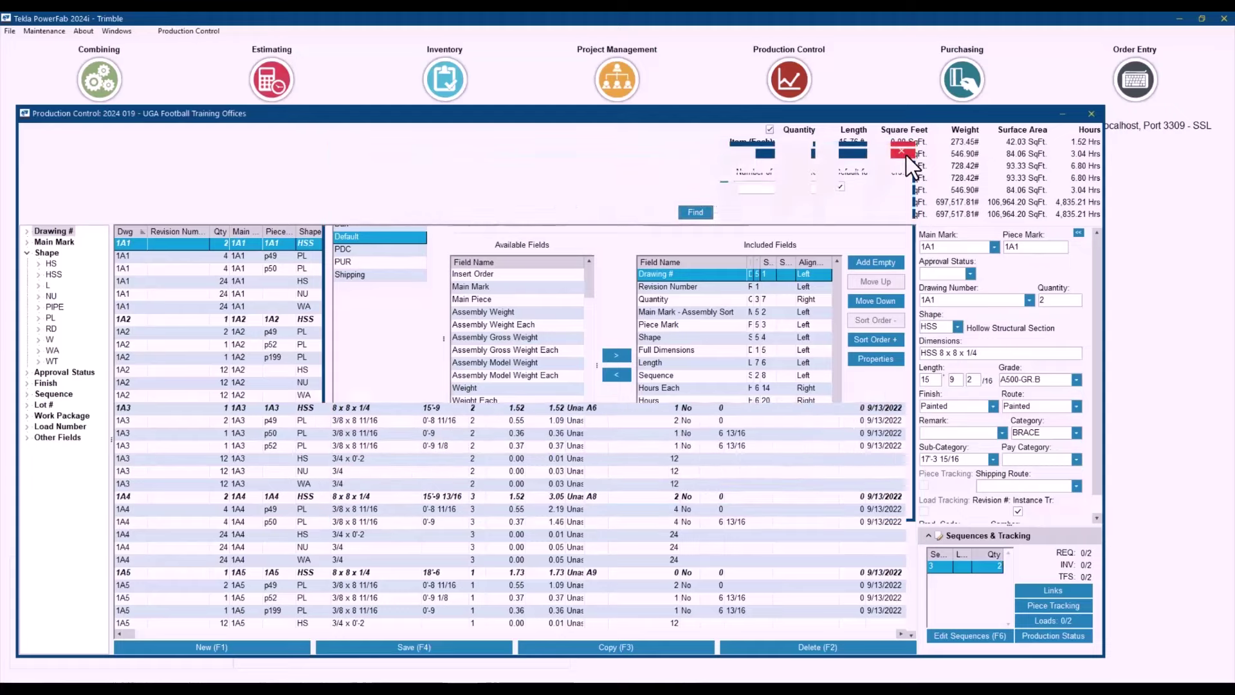
# Confirm Model Weight appears in the report Weight Type list, then close the filters and job 2024 019
pyautogui.click(193, 31)
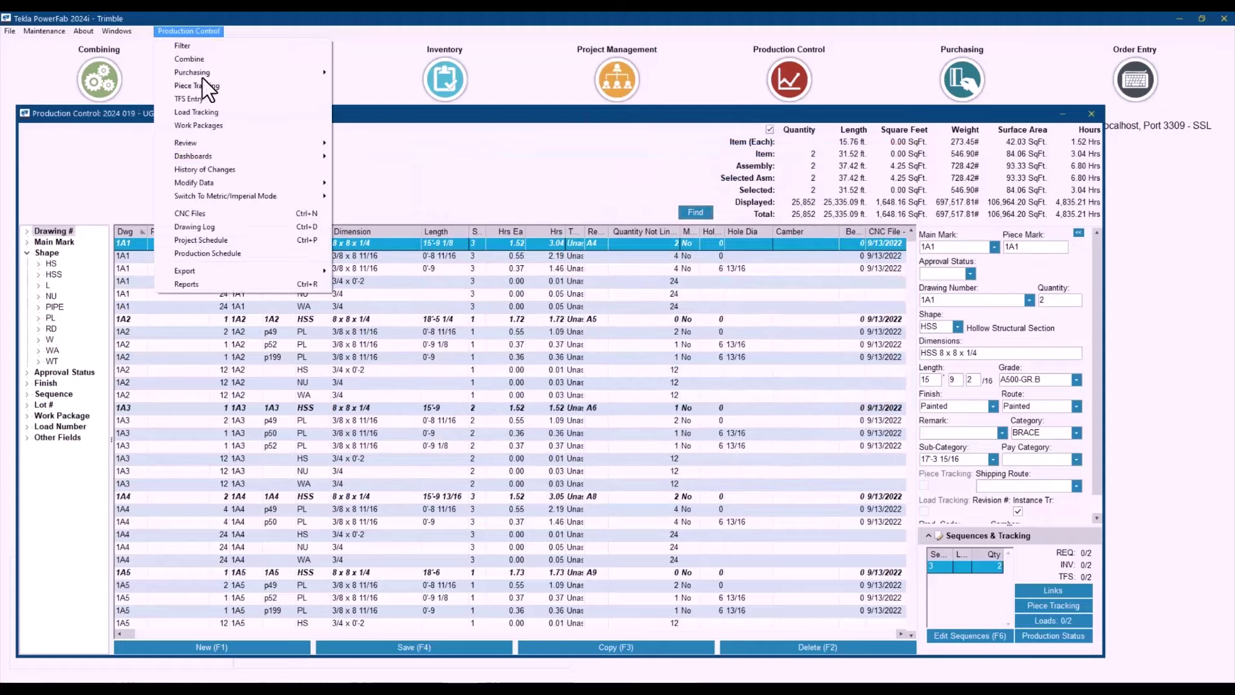
pyautogui.click(213, 283)
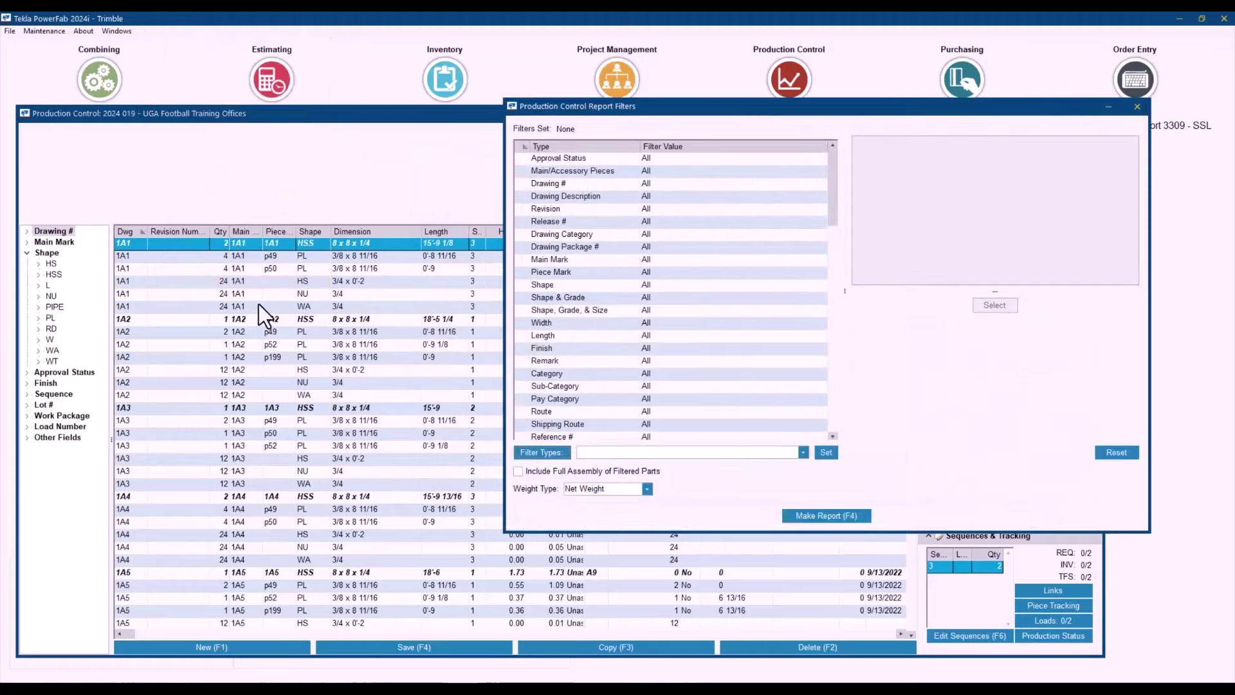
pyautogui.click(647, 489)
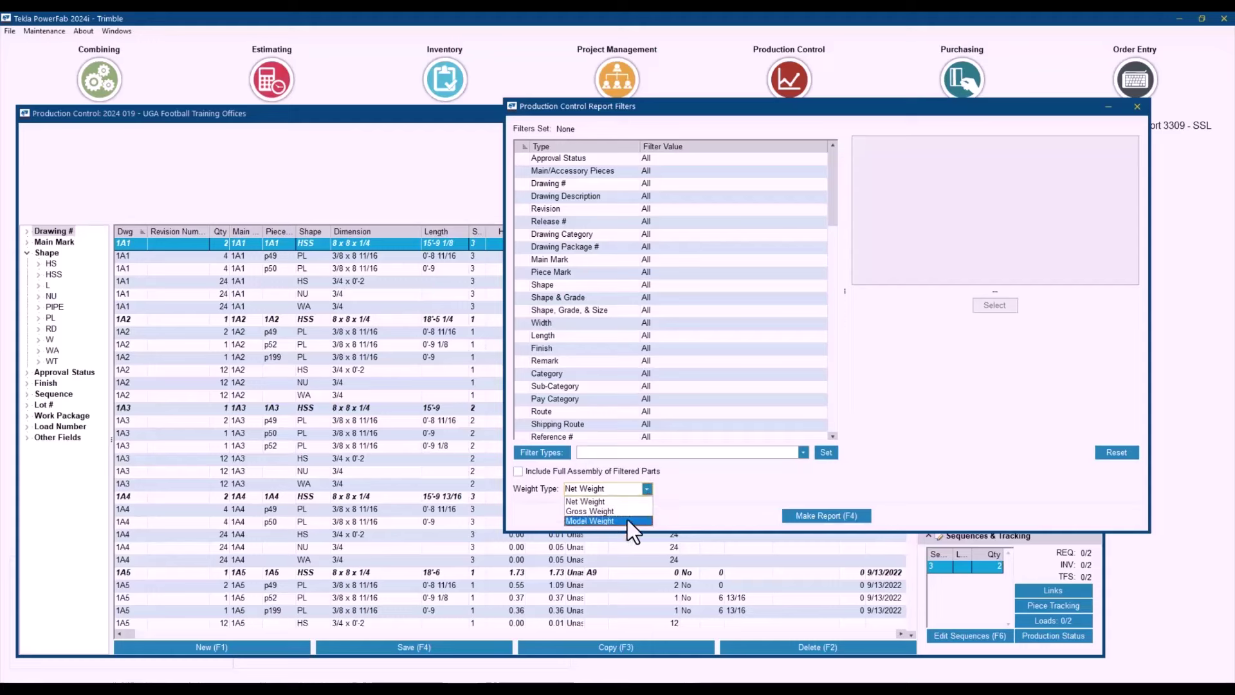
pyautogui.click(1137, 107)
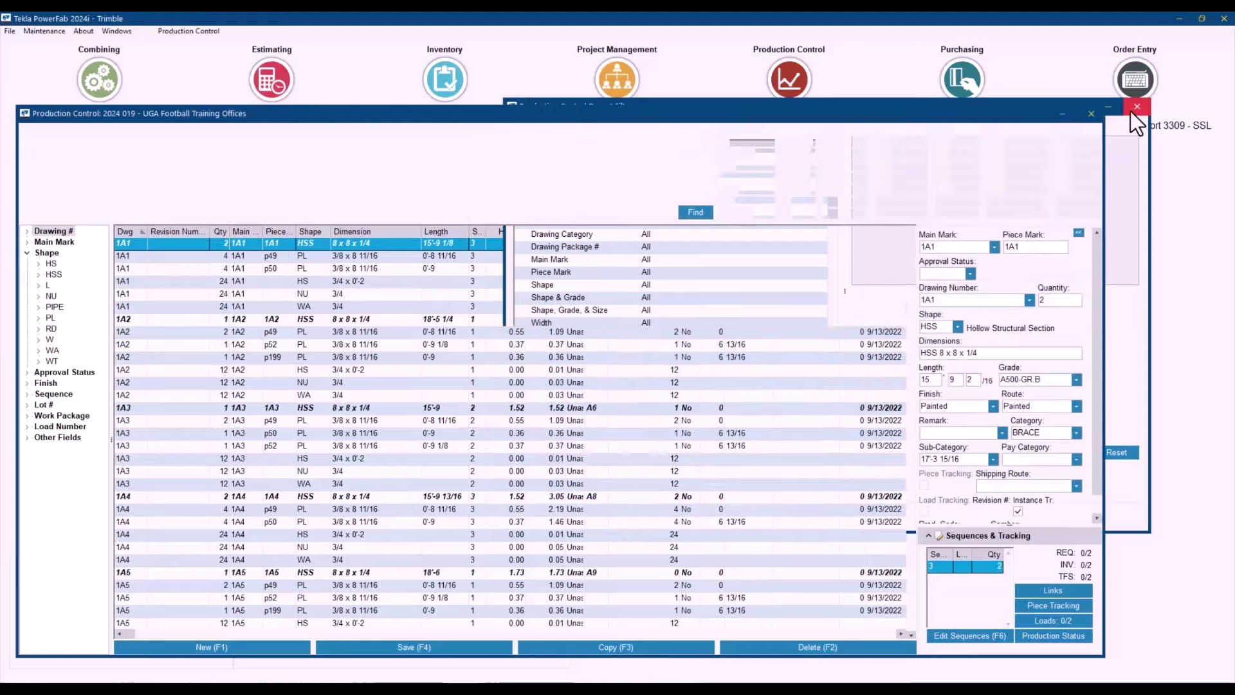
pyautogui.click(1087, 113)
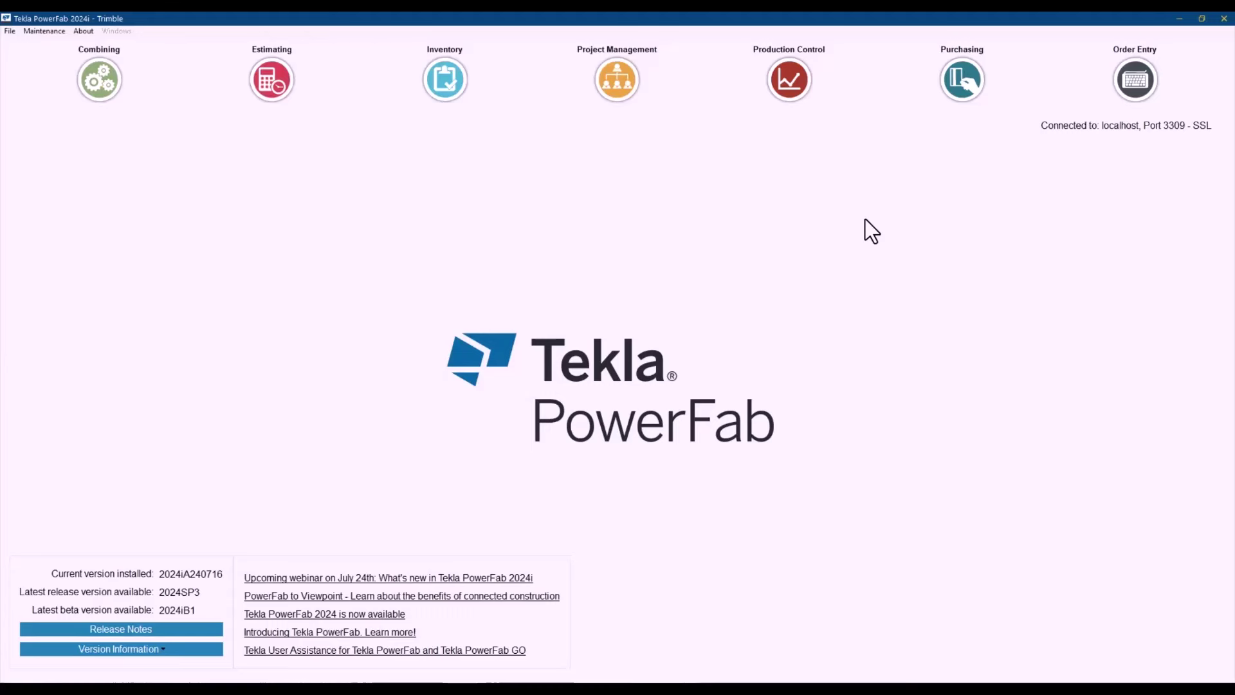
pyautogui.click(12, 33)
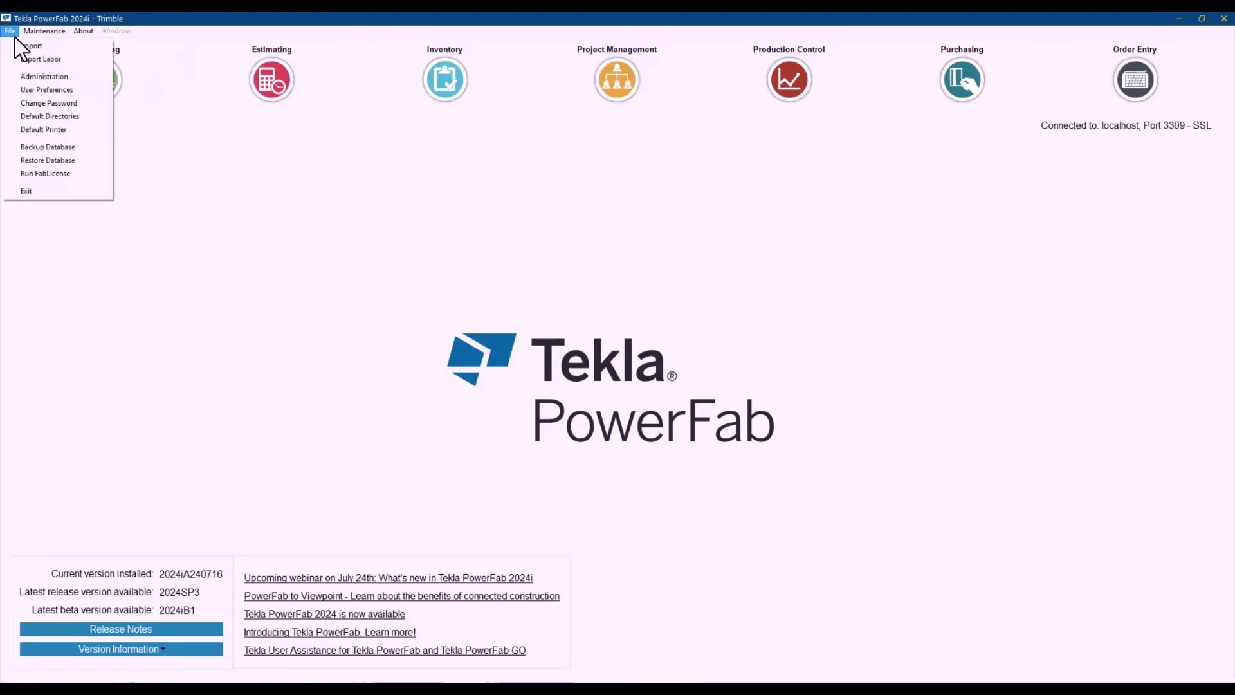
pyautogui.click(35, 75)
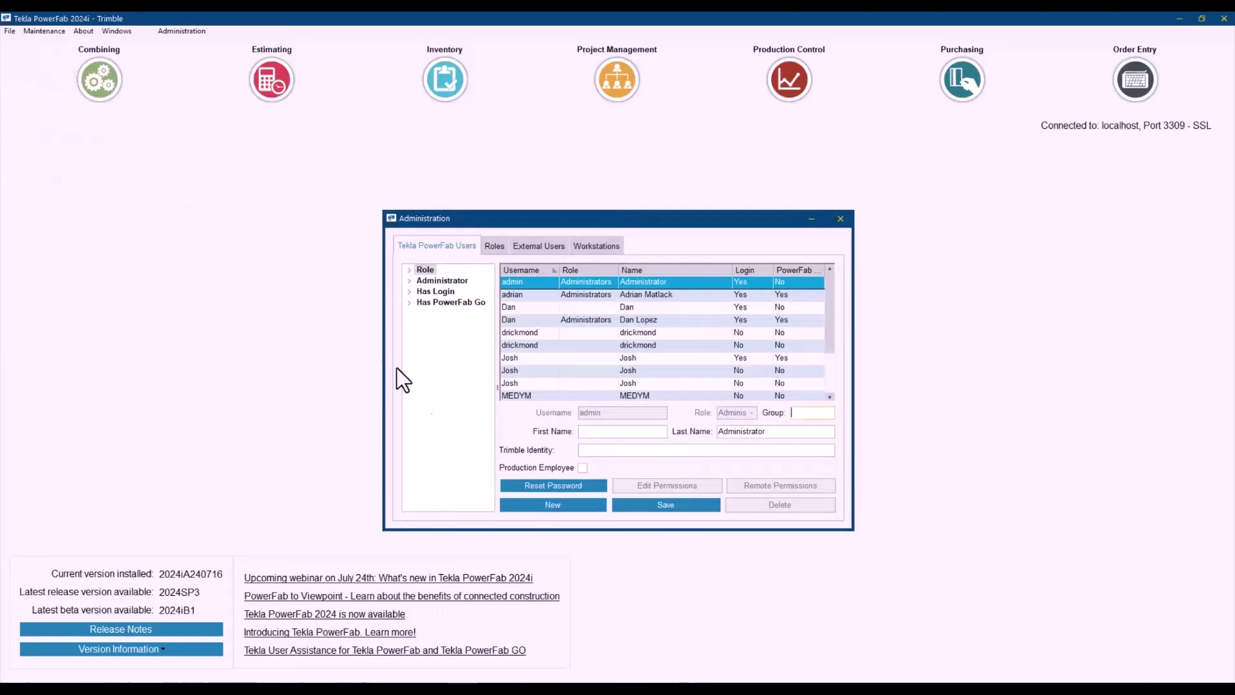
pyautogui.click(563, 504)
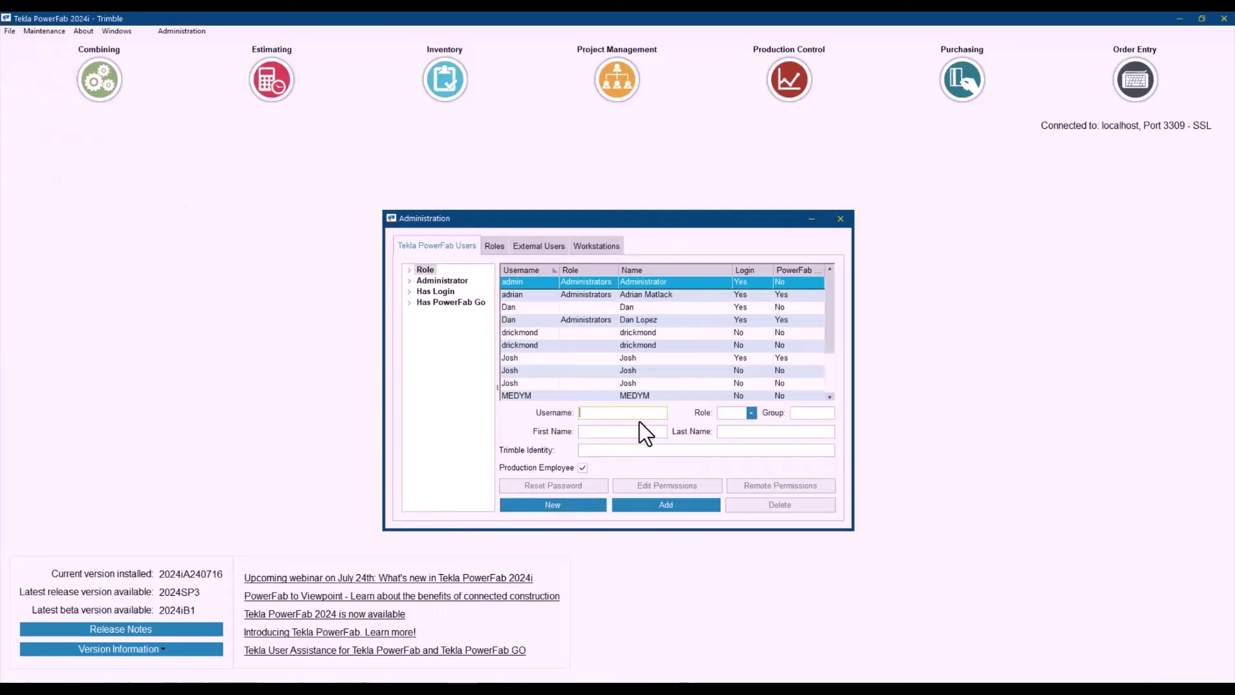
pyautogui.write('Shop')
pyautogui.write('Joh')
pyautogui.write('Smith')
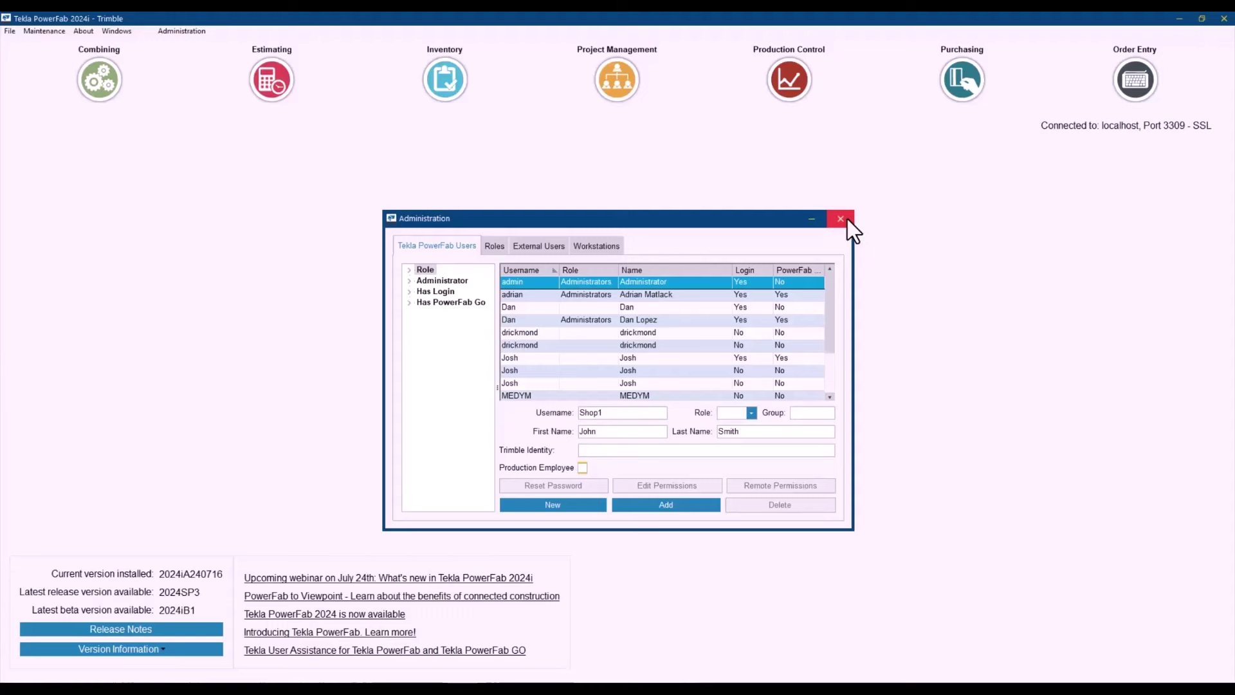
pyautogui.click(847, 219)
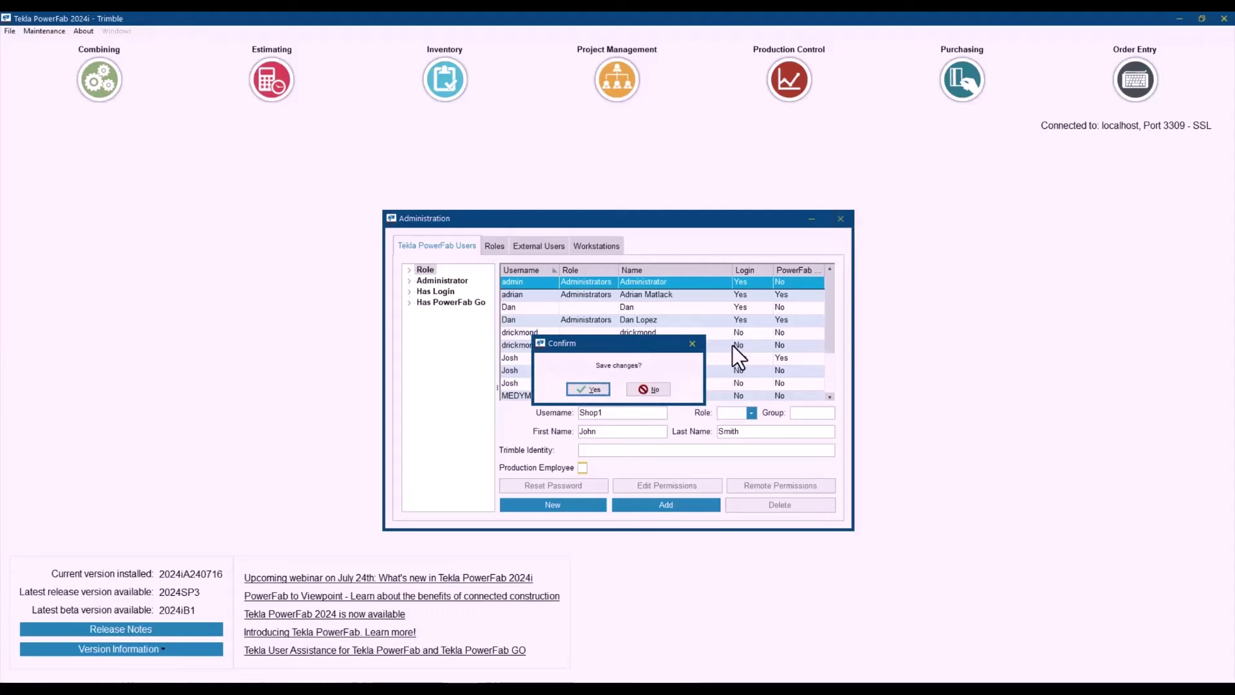
pyautogui.click(650, 390)
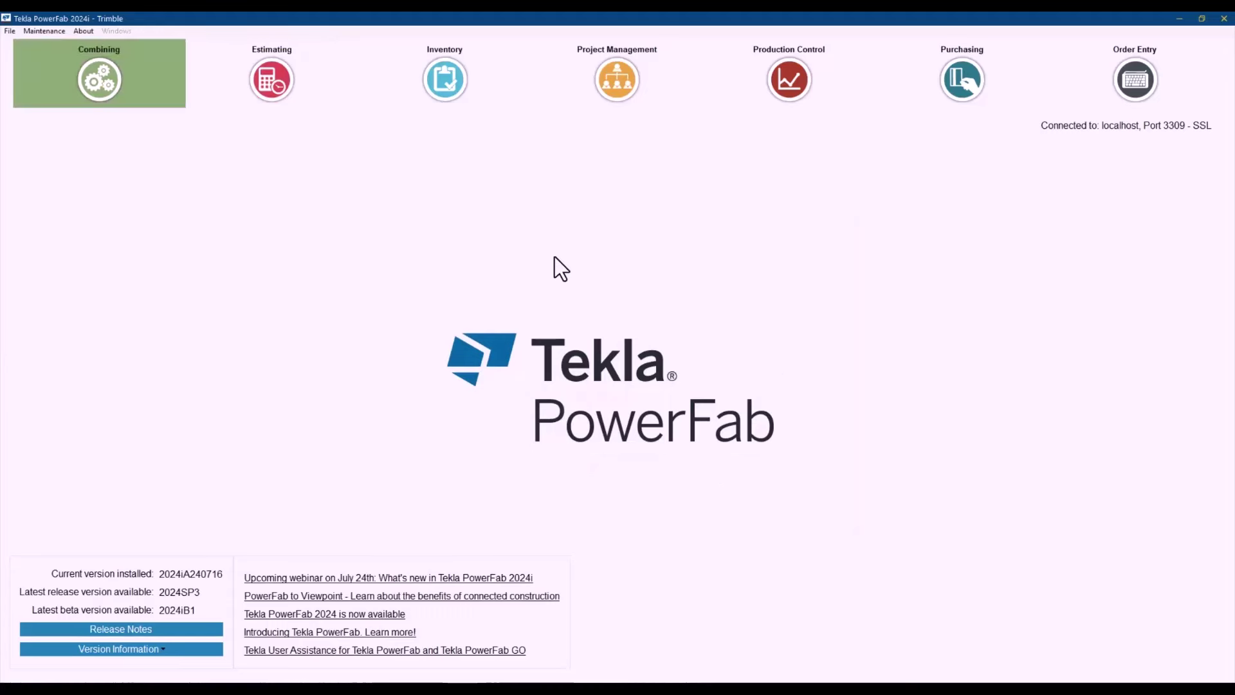
# Navigate the Maintenance menu to Finish Maintenance under Production Control
pyautogui.click(45, 31)
pyautogui.press('Down')
pyautogui.press('Down')
pyautogui.press('Right')
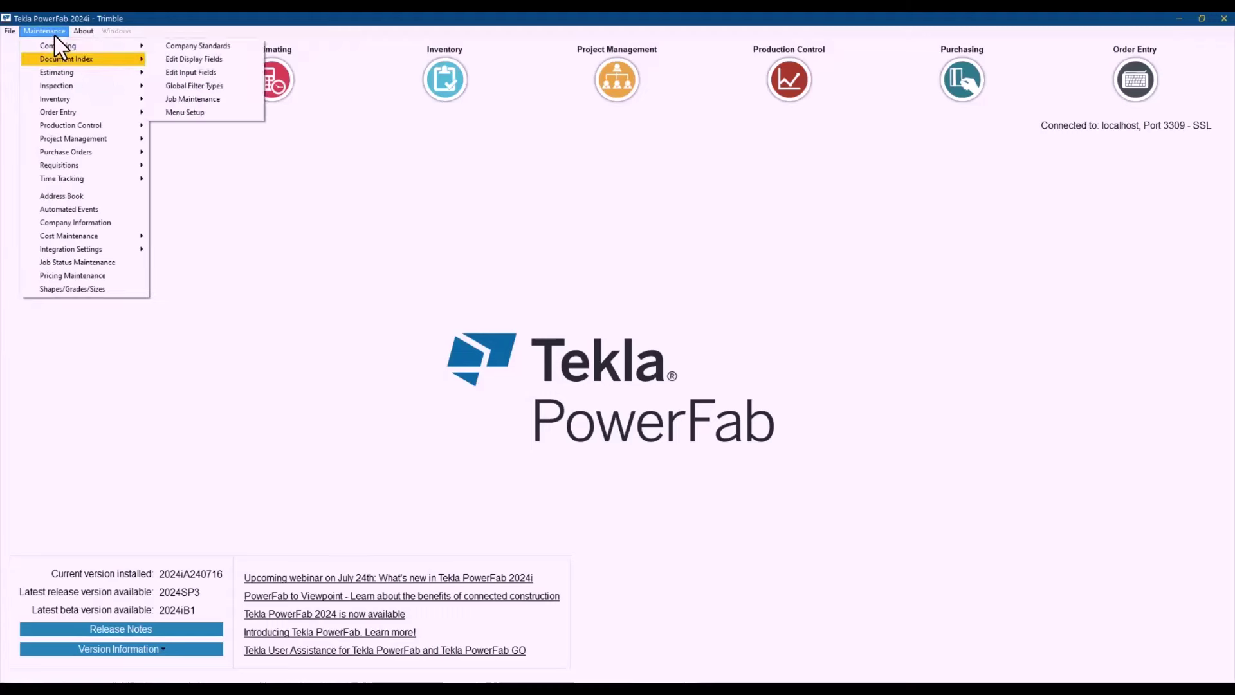
pyautogui.press('Down')
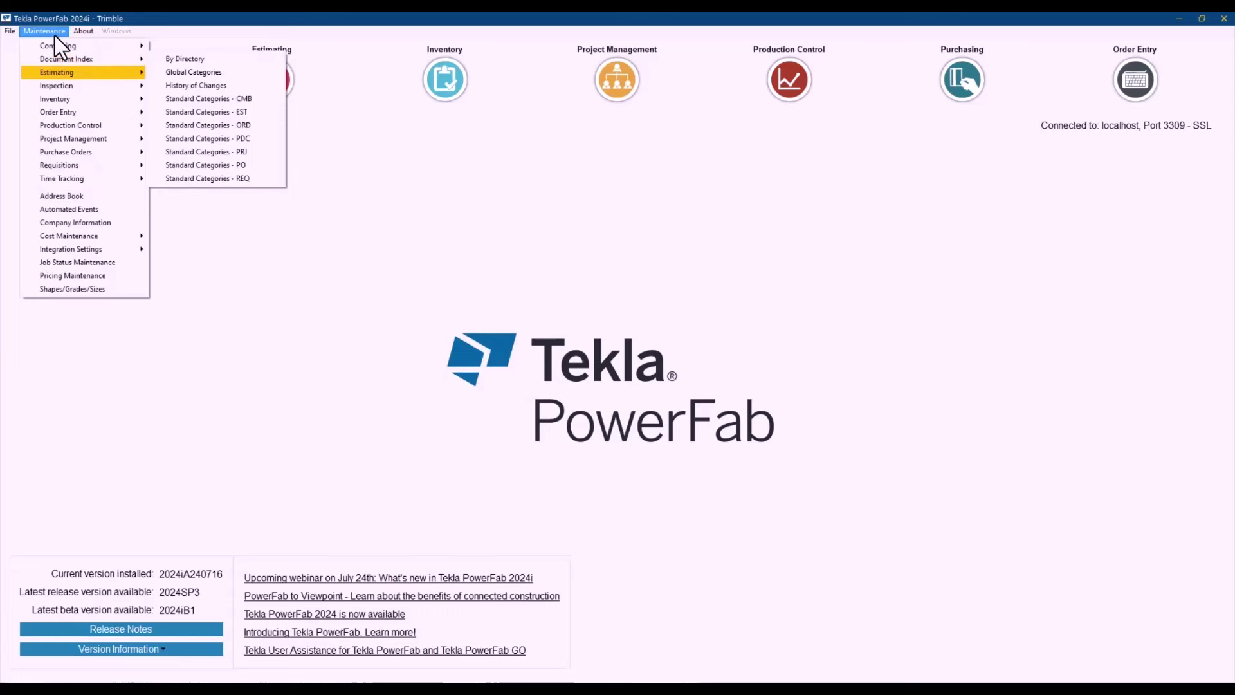
pyautogui.press('Right')
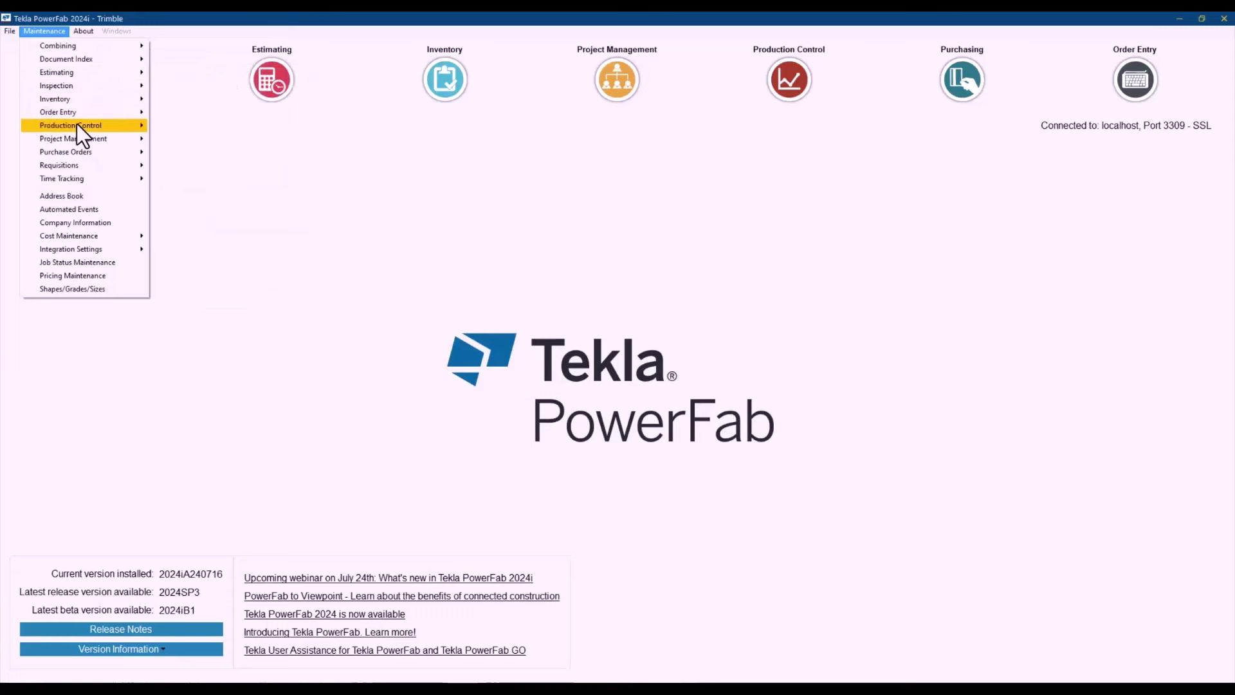
pyautogui.moveTo(76, 123)
pyautogui.press('Right')
pyautogui.press('Down')
pyautogui.press('Down')
pyautogui.press('Down')
pyautogui.press('Down')
pyautogui.press('Down')
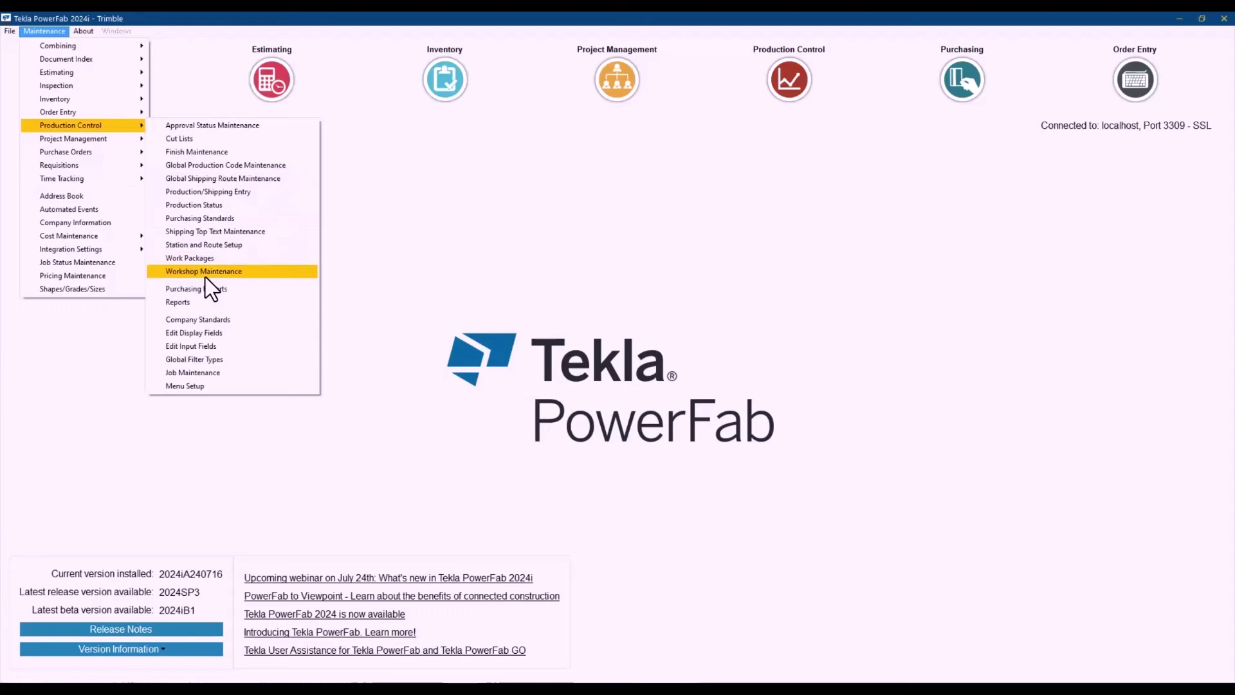
# Add Galv, Galvanized and Zinc as name mappings on the GLV finish
pyautogui.click(196, 153)
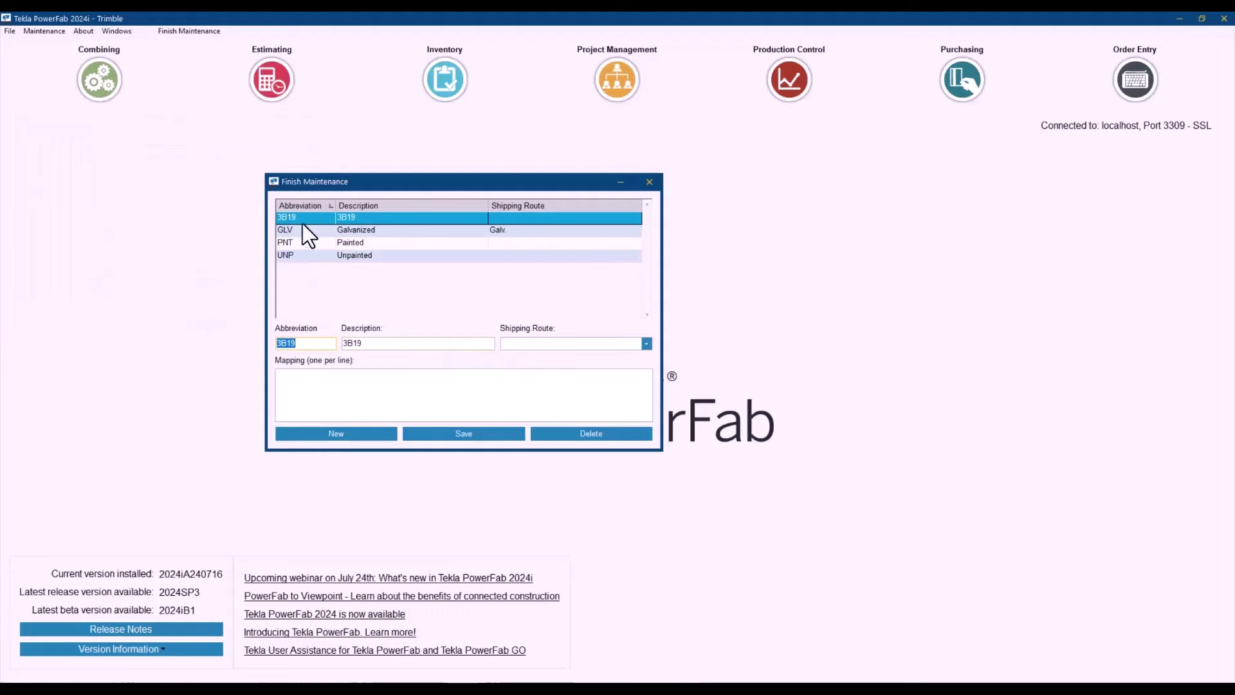
pyautogui.click(315, 233)
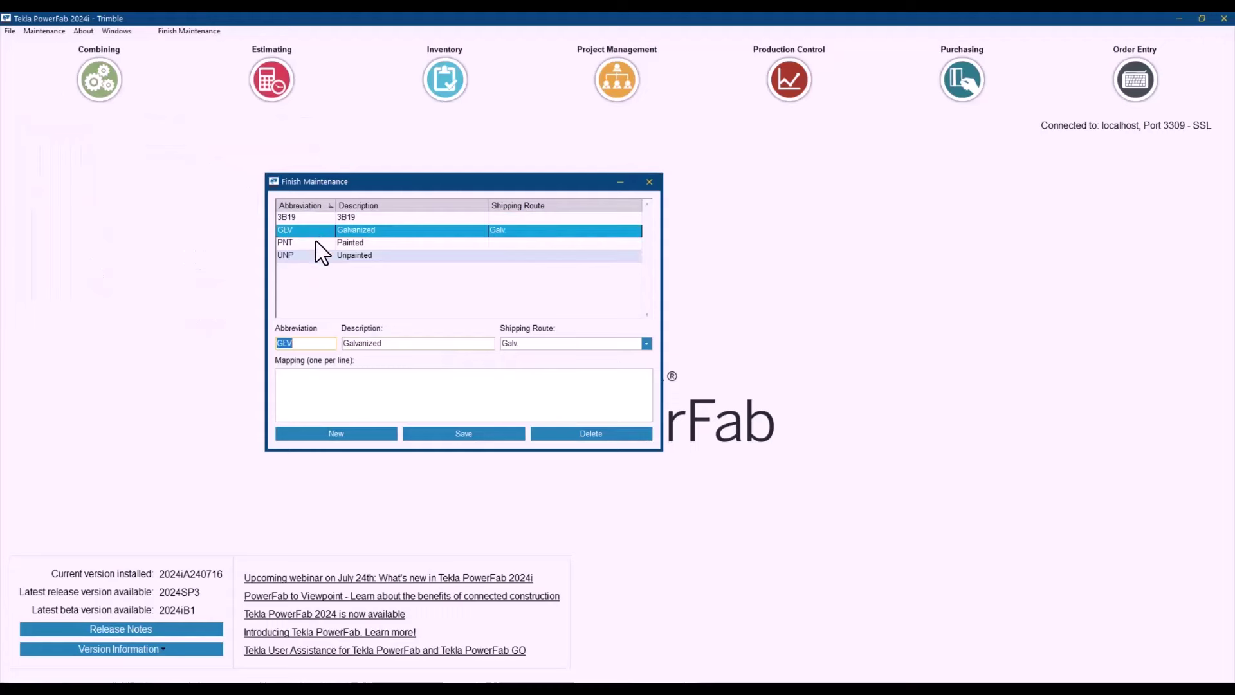
pyautogui.click(319, 378)
pyautogui.write('Galv')
pyautogui.press('Return')
pyautogui.write('Falv')
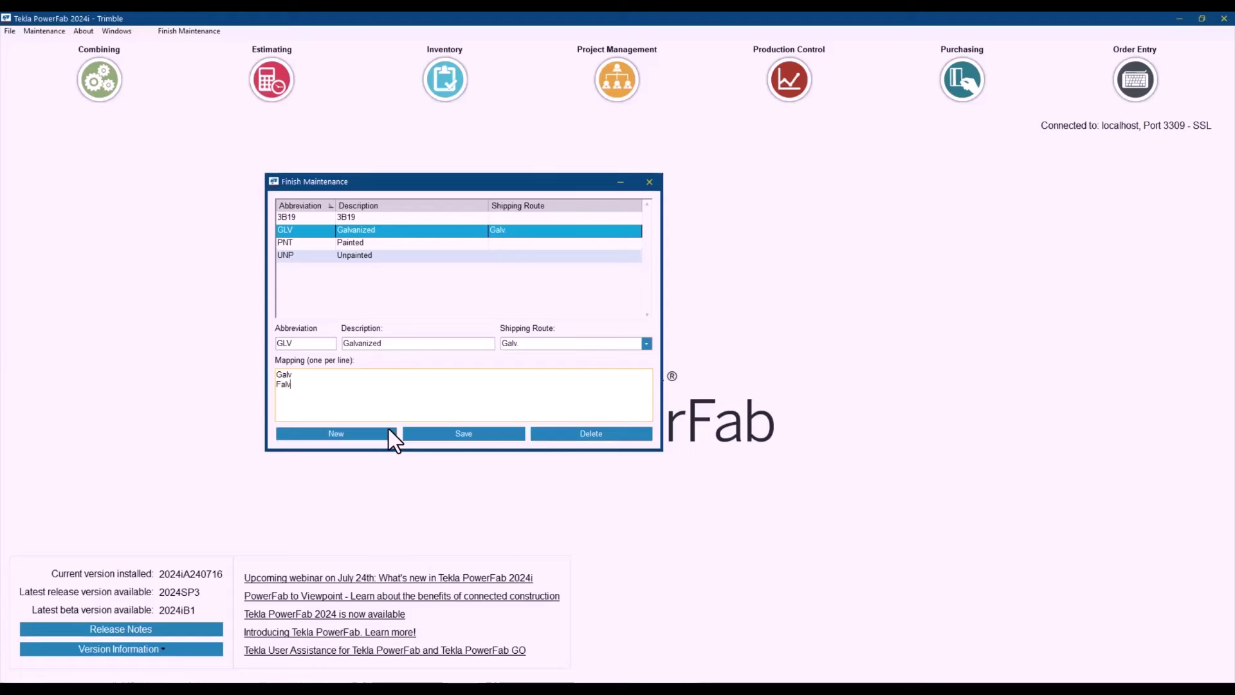
pyautogui.write('anized')
pyautogui.press('Up')
pyautogui.hotkey('shift', 'Right')
pyautogui.write('G')
pyautogui.write('Zinc')
# Save the GLV finish mappings and close Finish Maintenance
pyautogui.click(447, 436)
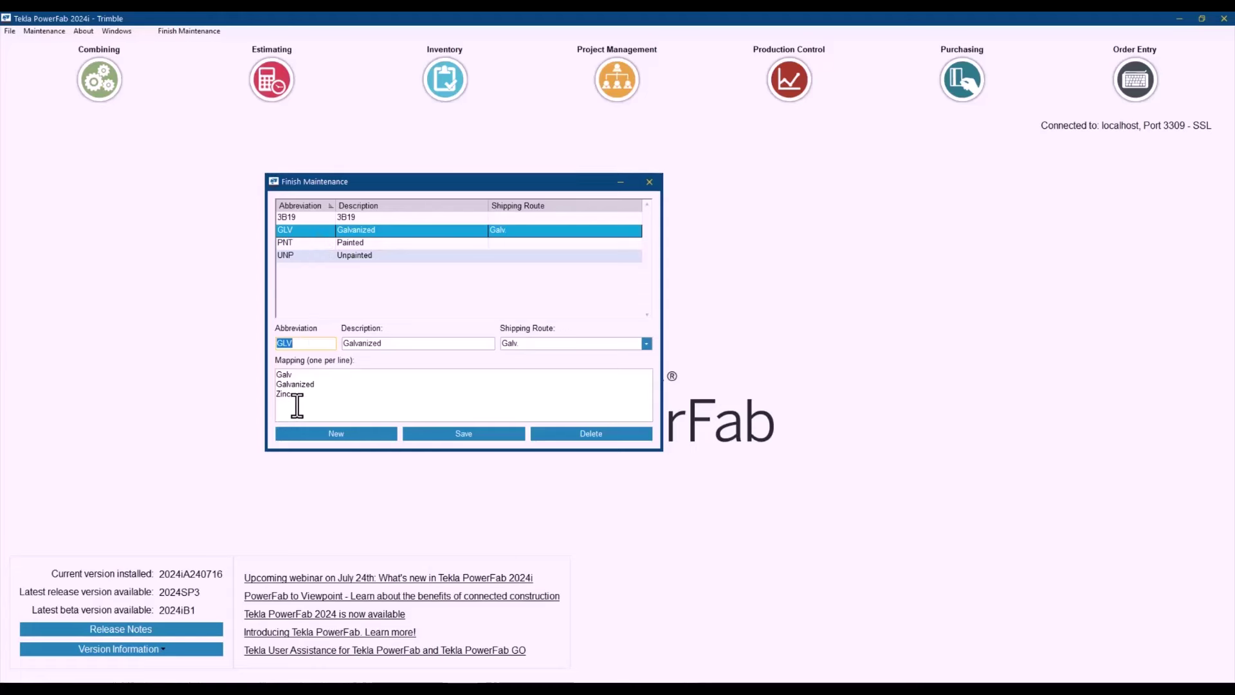
pyautogui.click(467, 438)
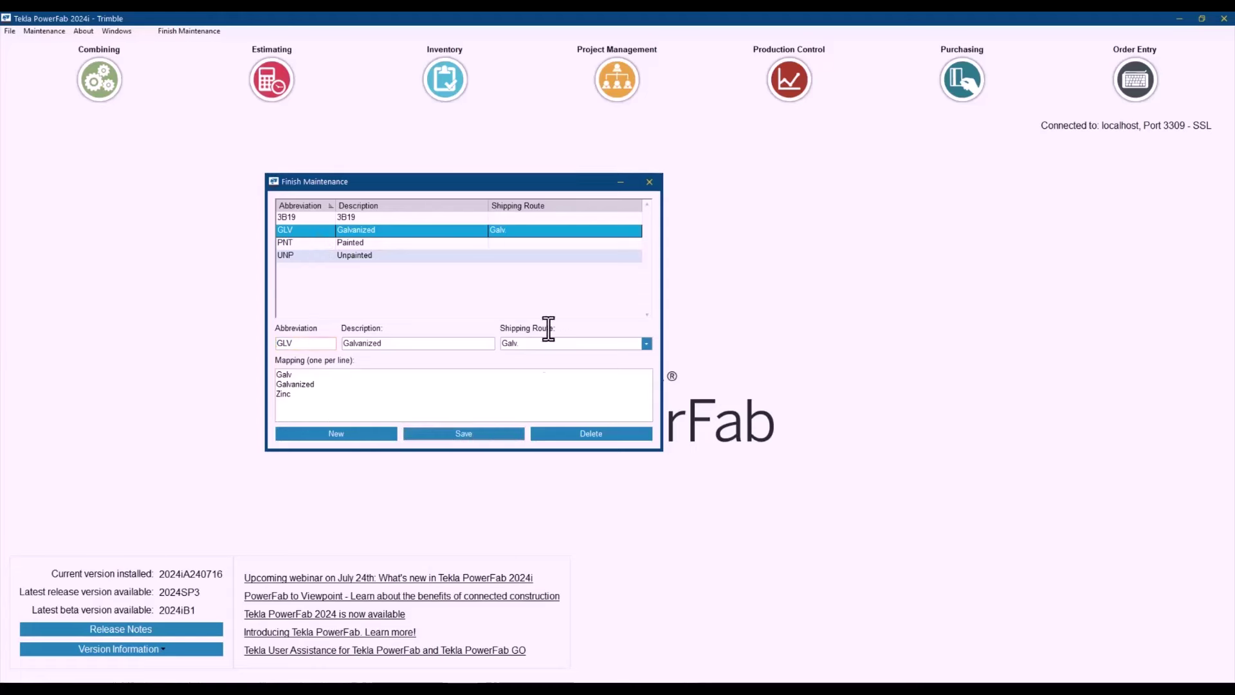
pyautogui.click(652, 185)
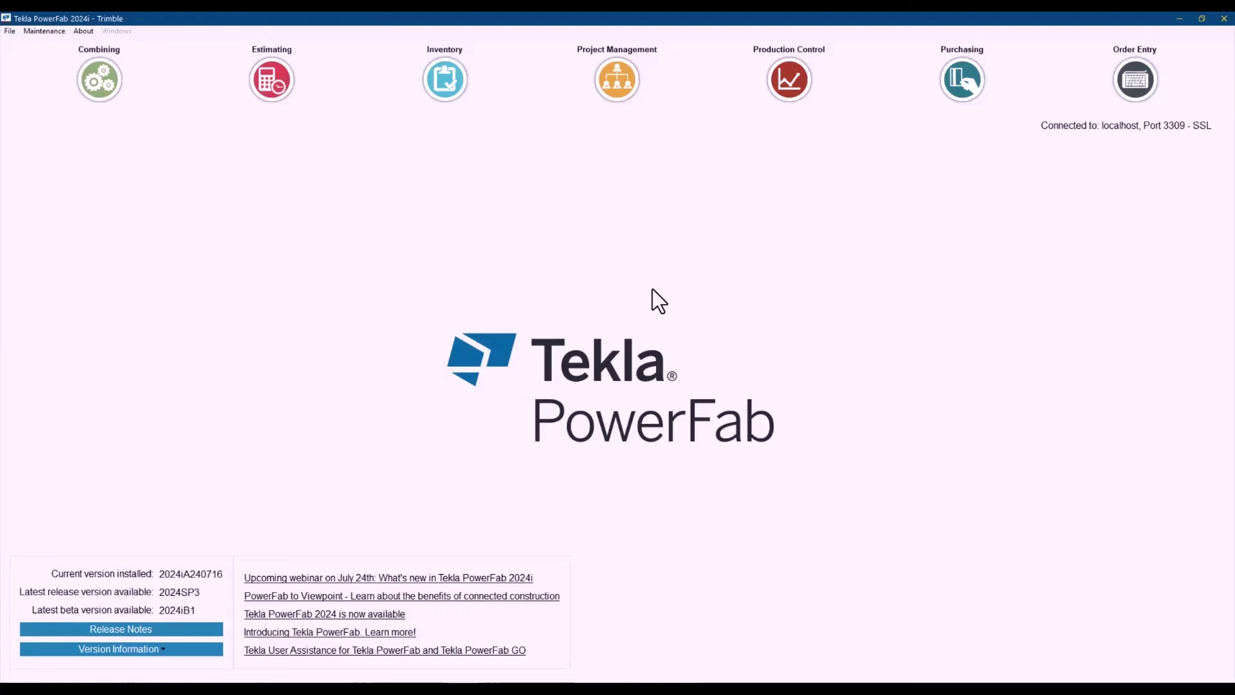
# Open the Production Control job list, show all group names, and filter it by 'Resta'
pyautogui.click(796, 75)
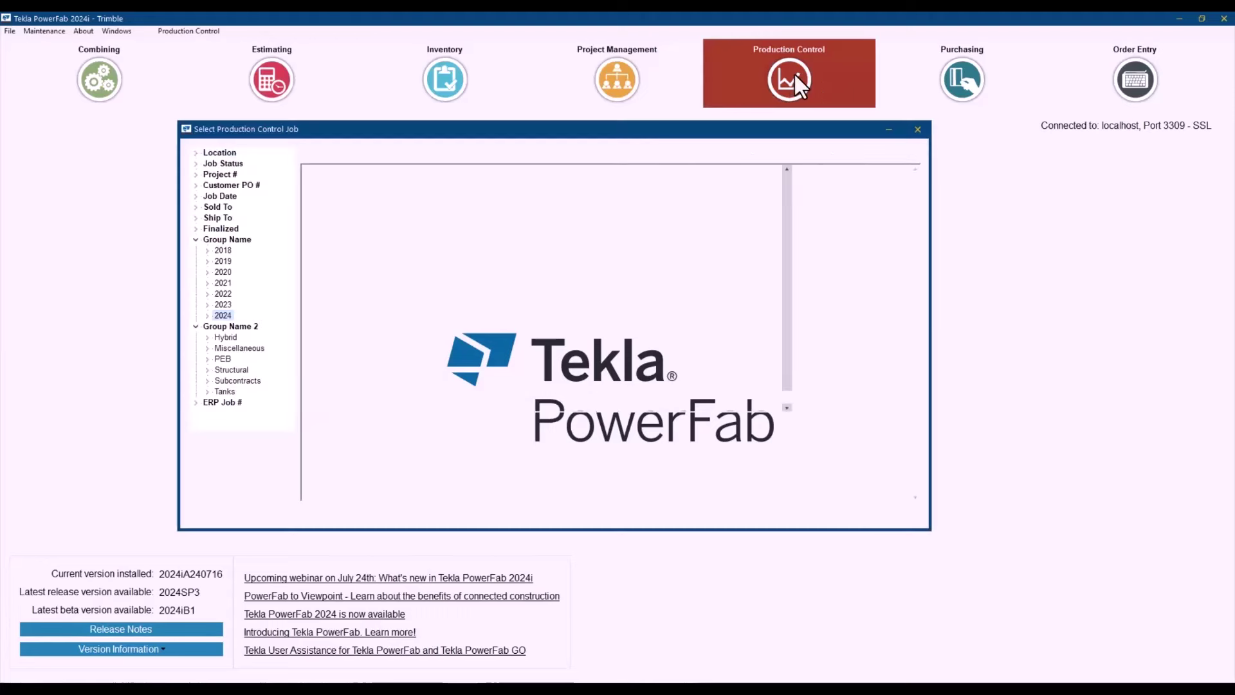
pyautogui.click(433, 152)
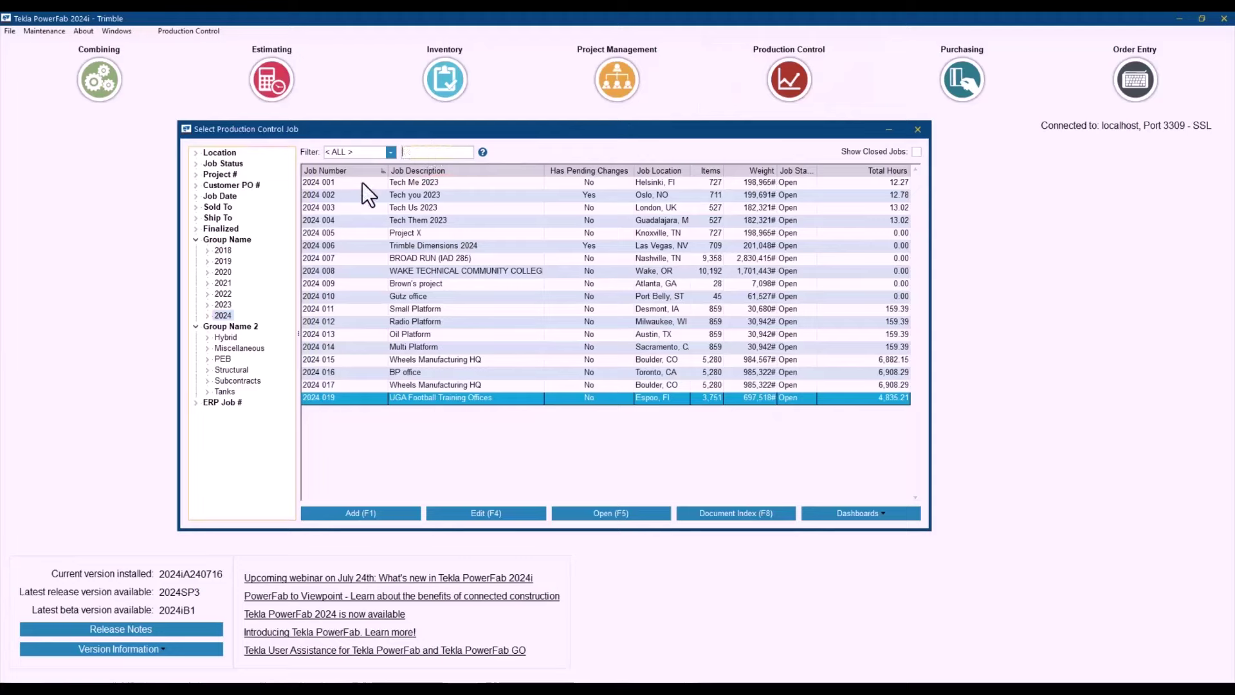
pyautogui.click(227, 241)
pyautogui.click(450, 153)
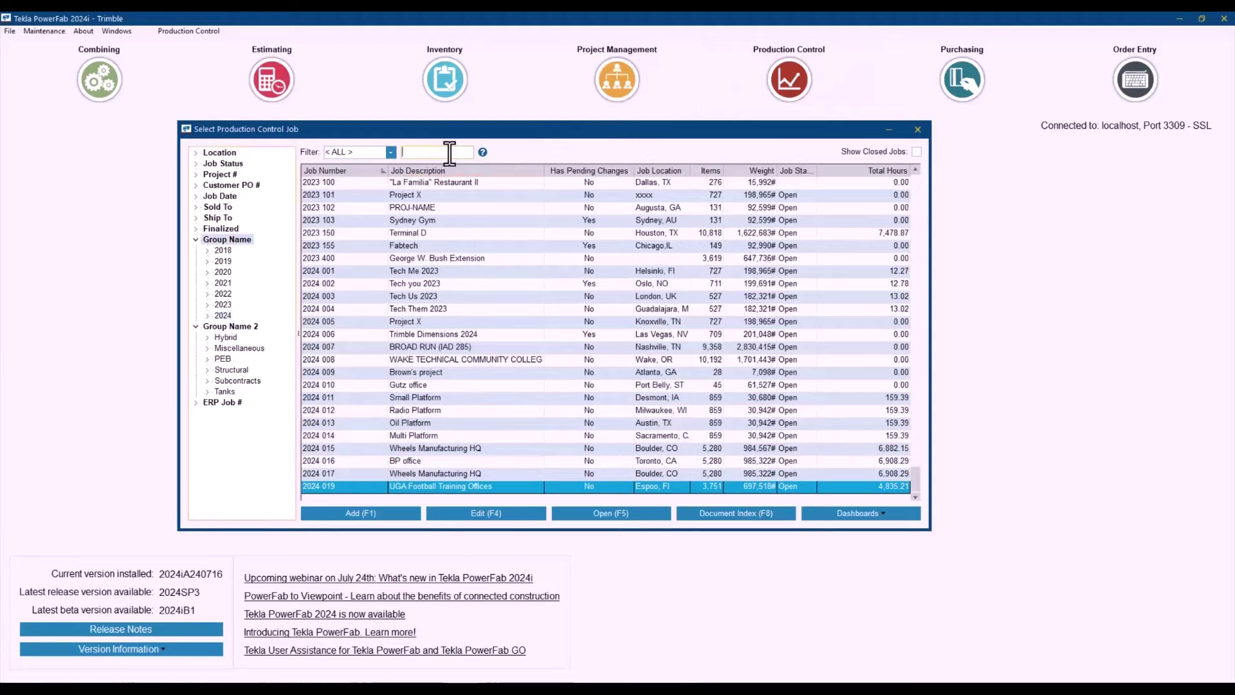
pyautogui.write('Resta')
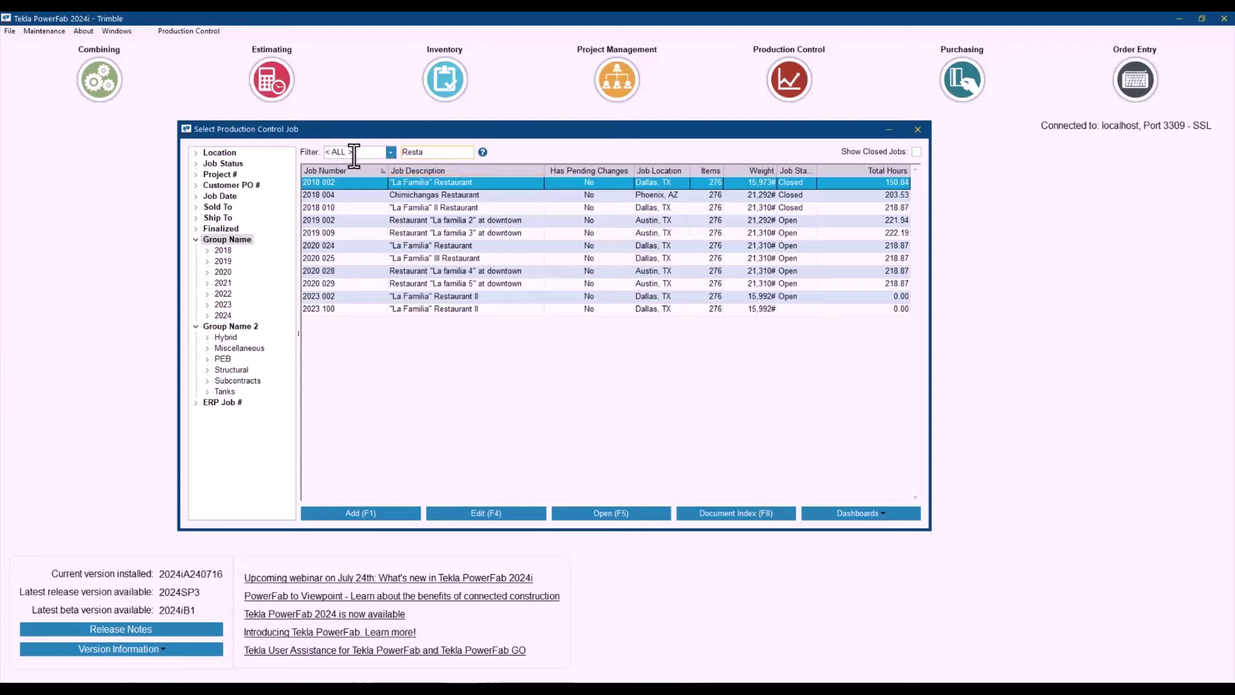
pyautogui.click(391, 156)
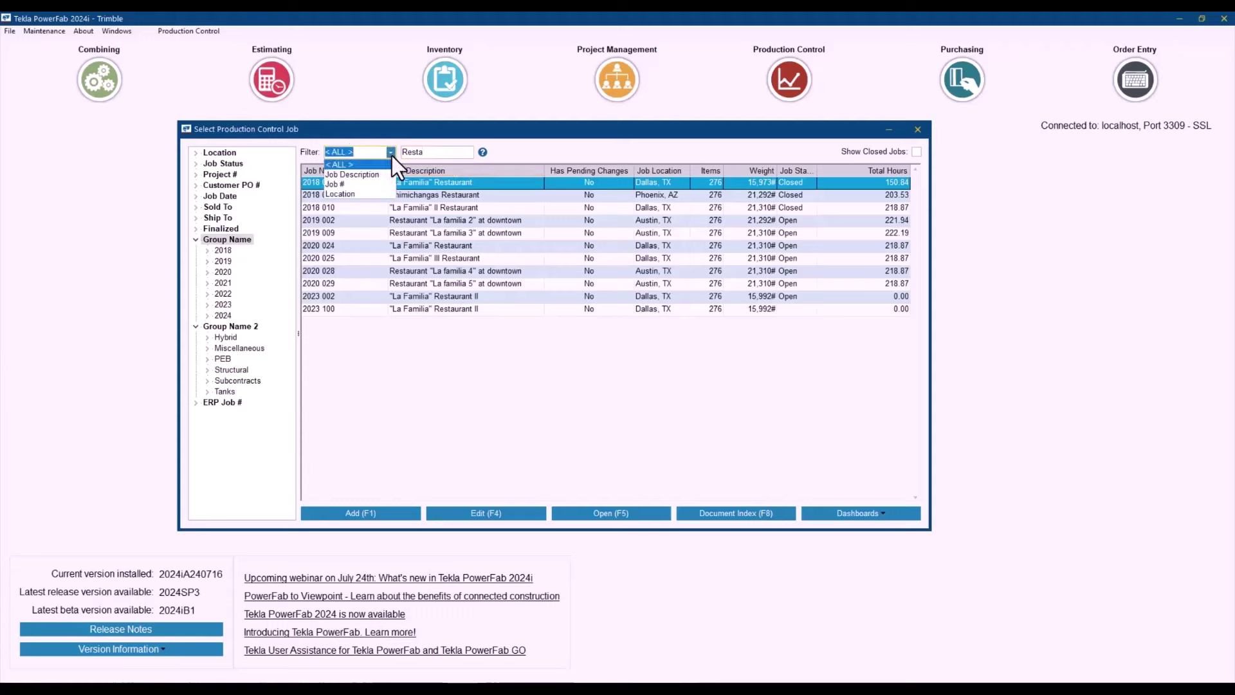
pyautogui.press('Down')
pyautogui.press('Down')
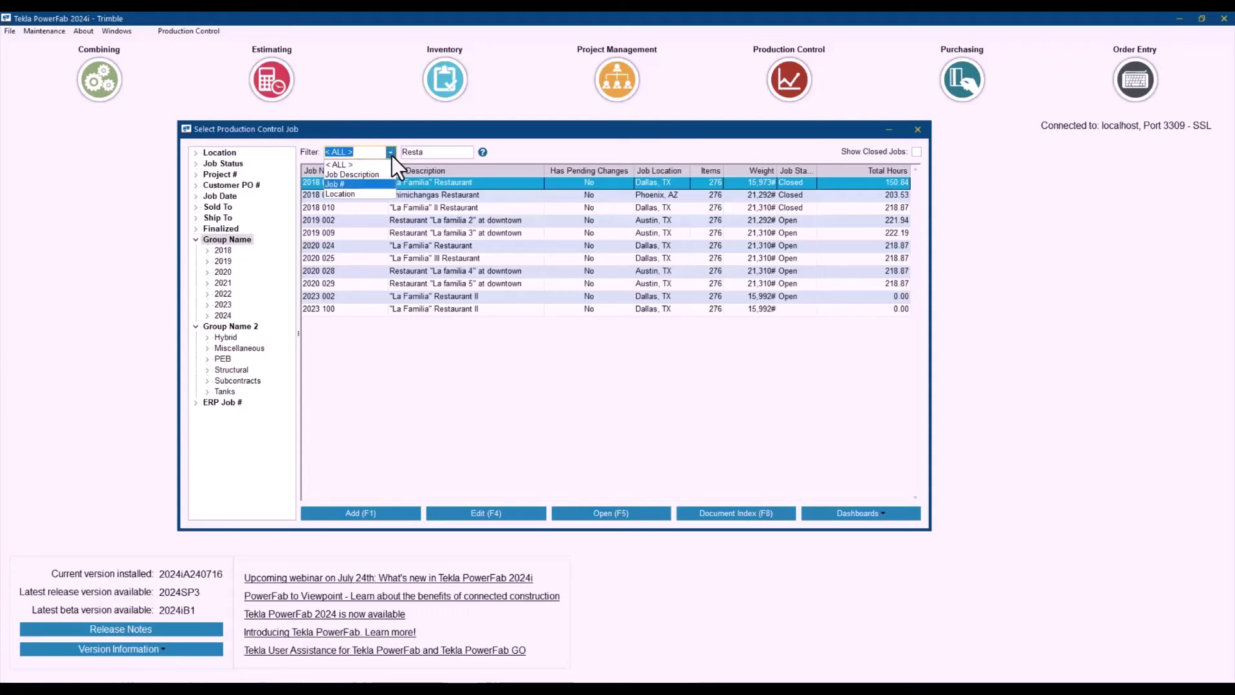
pyautogui.press('Down')
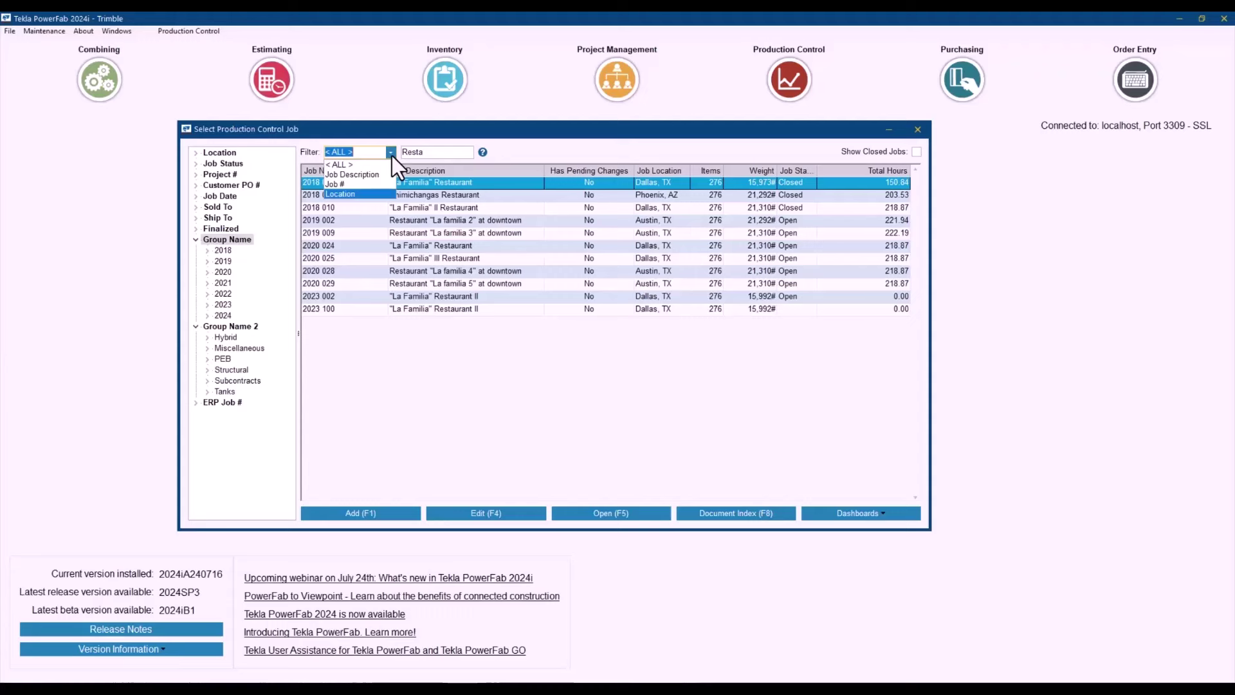
# Move every available field, through Total Surface Area, into the job grid layout
pyautogui.rightClick(558, 368)
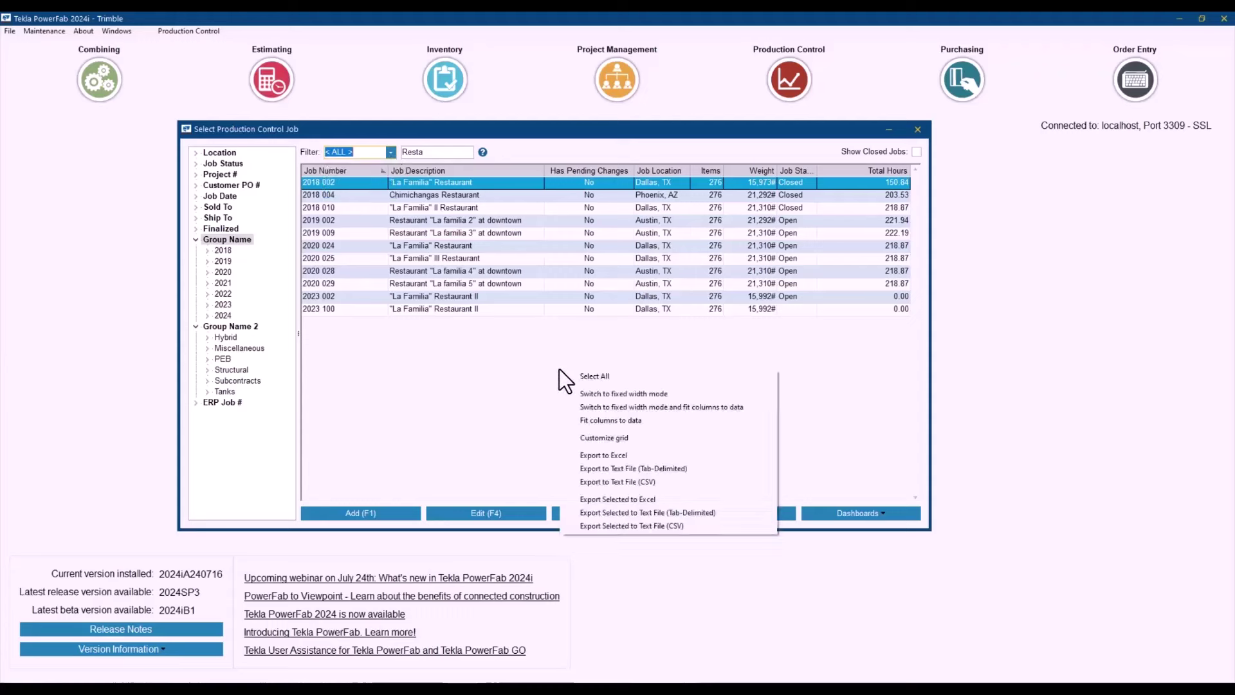
pyautogui.click(623, 438)
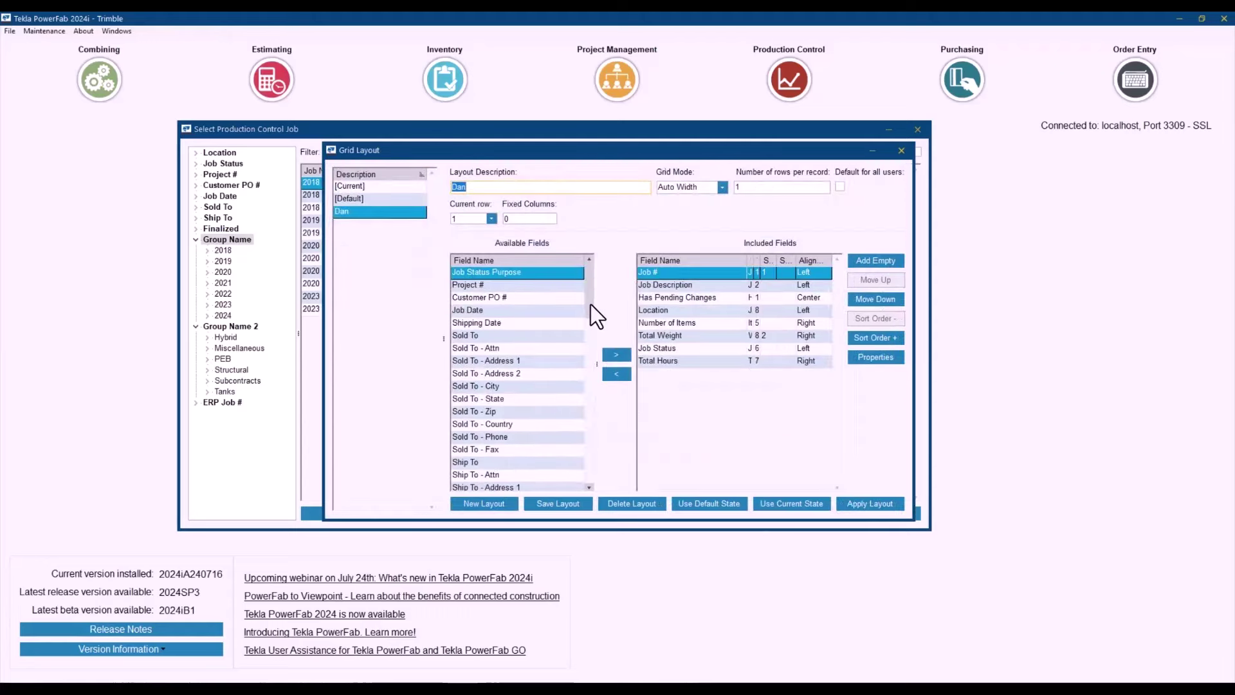
pyautogui.moveTo(591, 303); pyautogui.dragTo(596, 485)
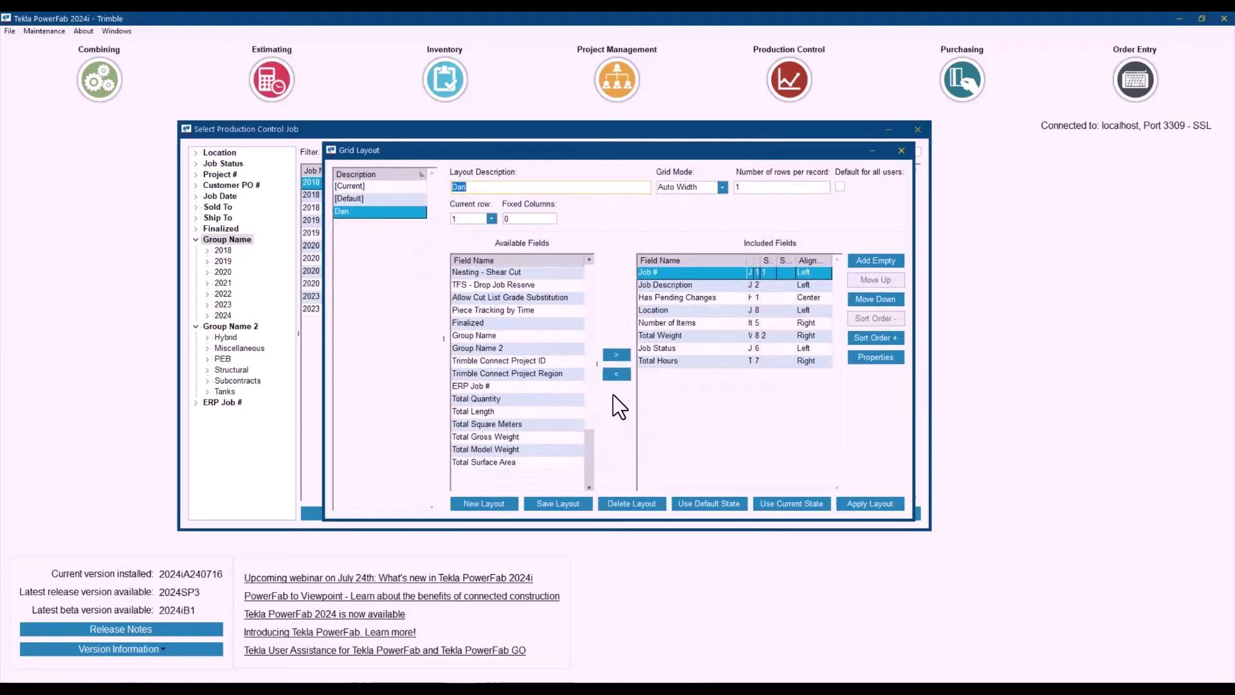
pyautogui.click(616, 354)
pyautogui.doubleClick(617, 354)
pyautogui.tripleClick(617, 355)
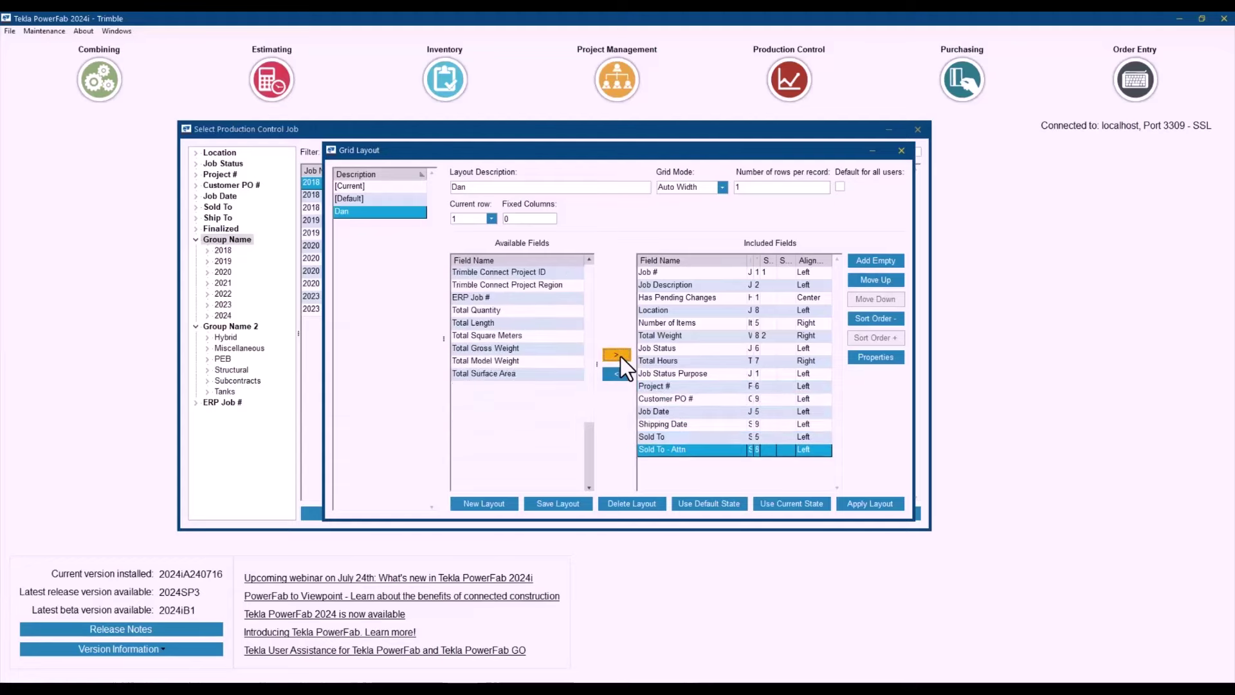
pyautogui.doubleClick(616, 355)
pyautogui.doubleClick(617, 355)
pyautogui.doubleClick(617, 355)
pyautogui.doubleClick(616, 354)
pyautogui.doubleClick(617, 355)
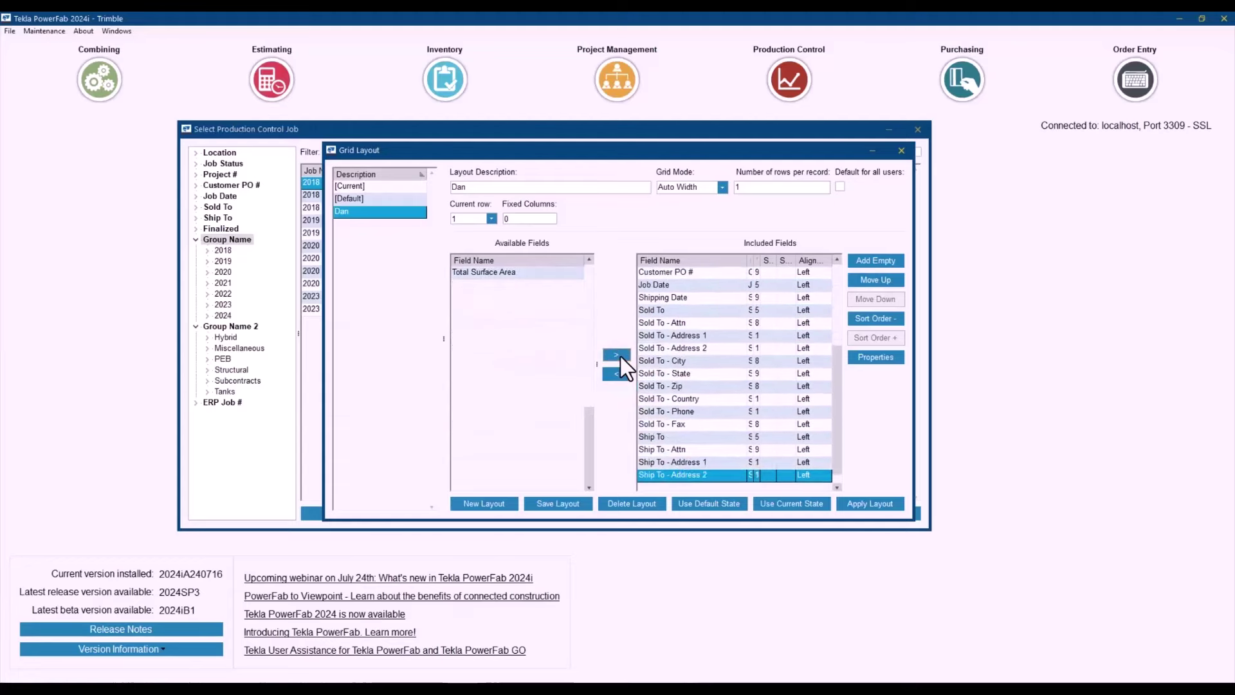
pyautogui.doubleClick(617, 355)
pyautogui.doubleClick(617, 355)
pyautogui.doubleClick(616, 355)
pyautogui.doubleClick(616, 355)
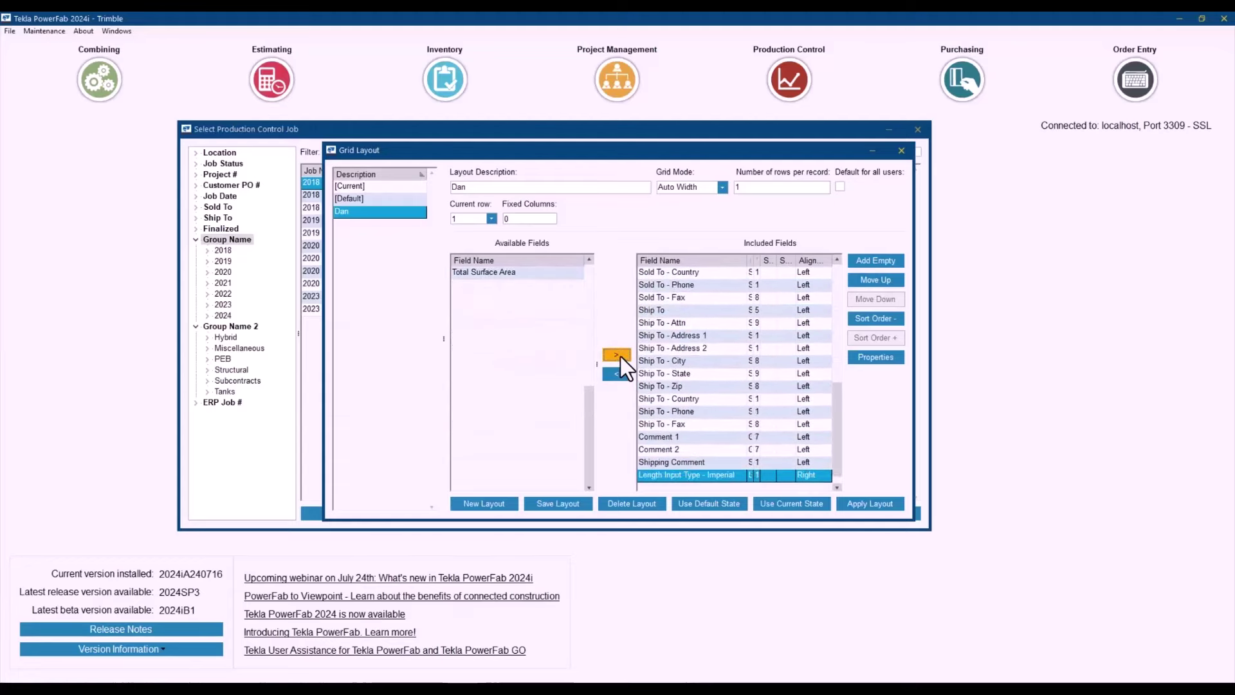
pyautogui.doubleClick(617, 354)
pyautogui.doubleClick(620, 357)
pyautogui.doubleClick(621, 357)
pyautogui.doubleClick(620, 357)
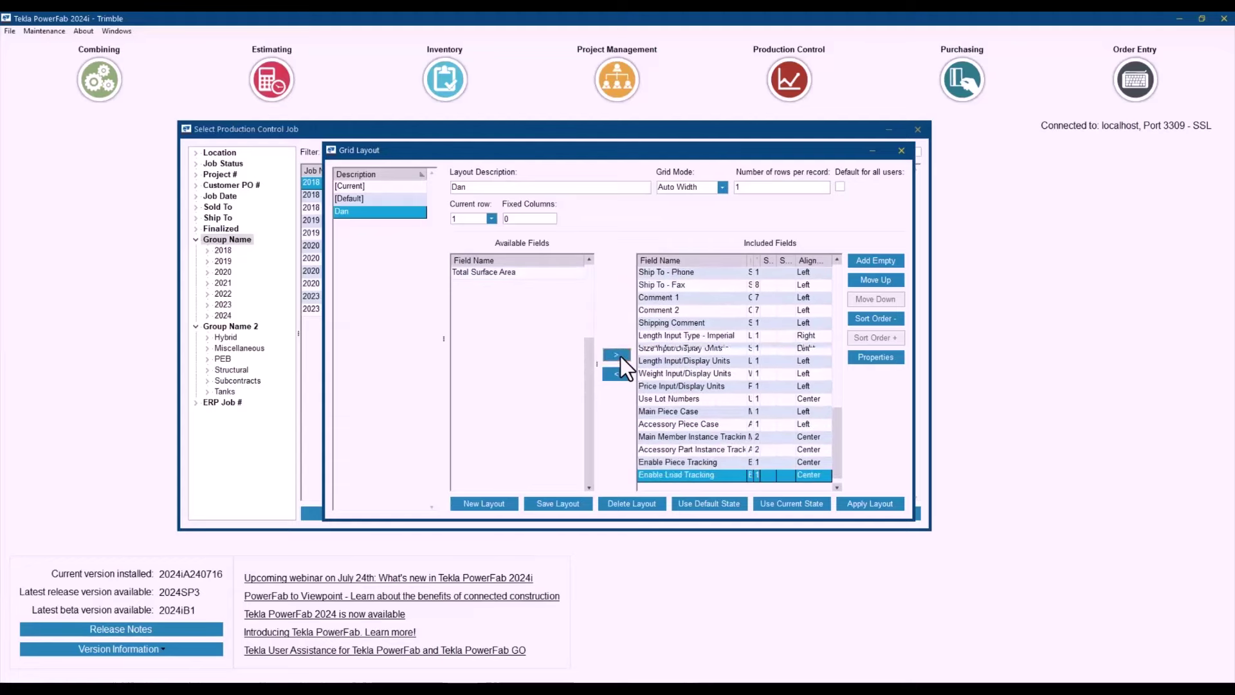
pyautogui.doubleClick(620, 356)
pyautogui.doubleClick(620, 356)
pyautogui.doubleClick(620, 357)
pyautogui.doubleClick(620, 356)
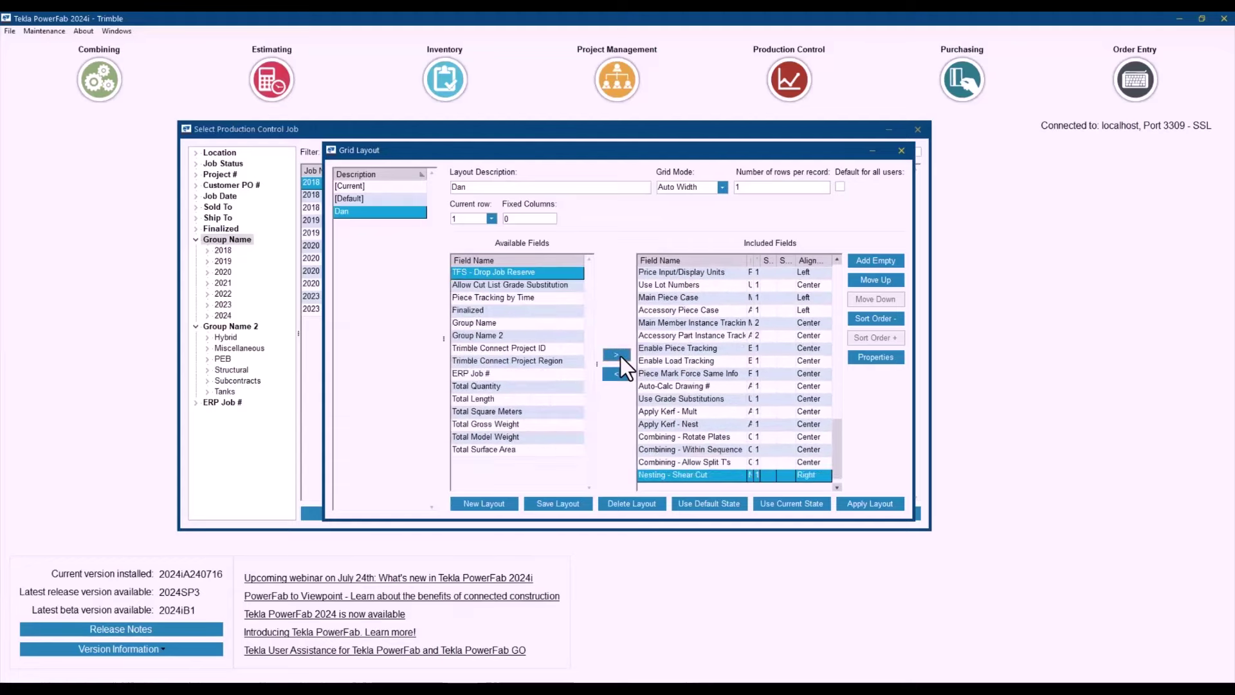
pyautogui.doubleClick(620, 356)
pyautogui.doubleClick(620, 357)
pyautogui.doubleClick(620, 357)
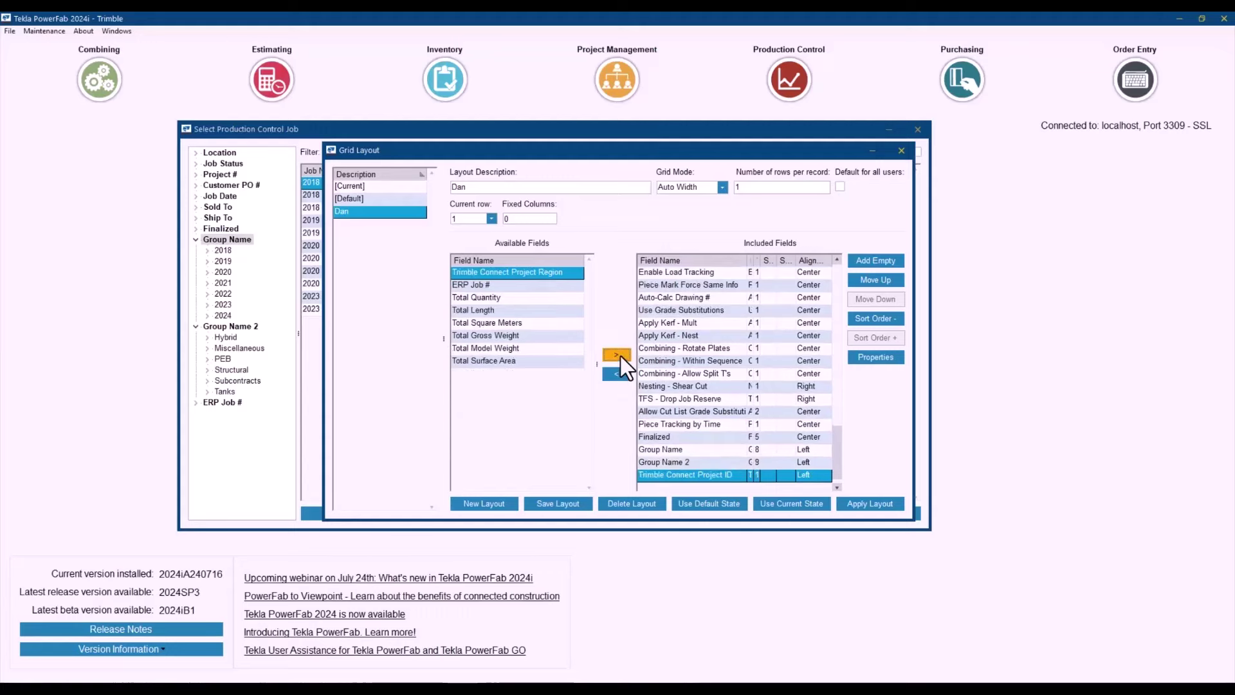
pyautogui.doubleClick(620, 356)
pyautogui.doubleClick(620, 357)
pyautogui.doubleClick(620, 356)
pyautogui.click(620, 356)
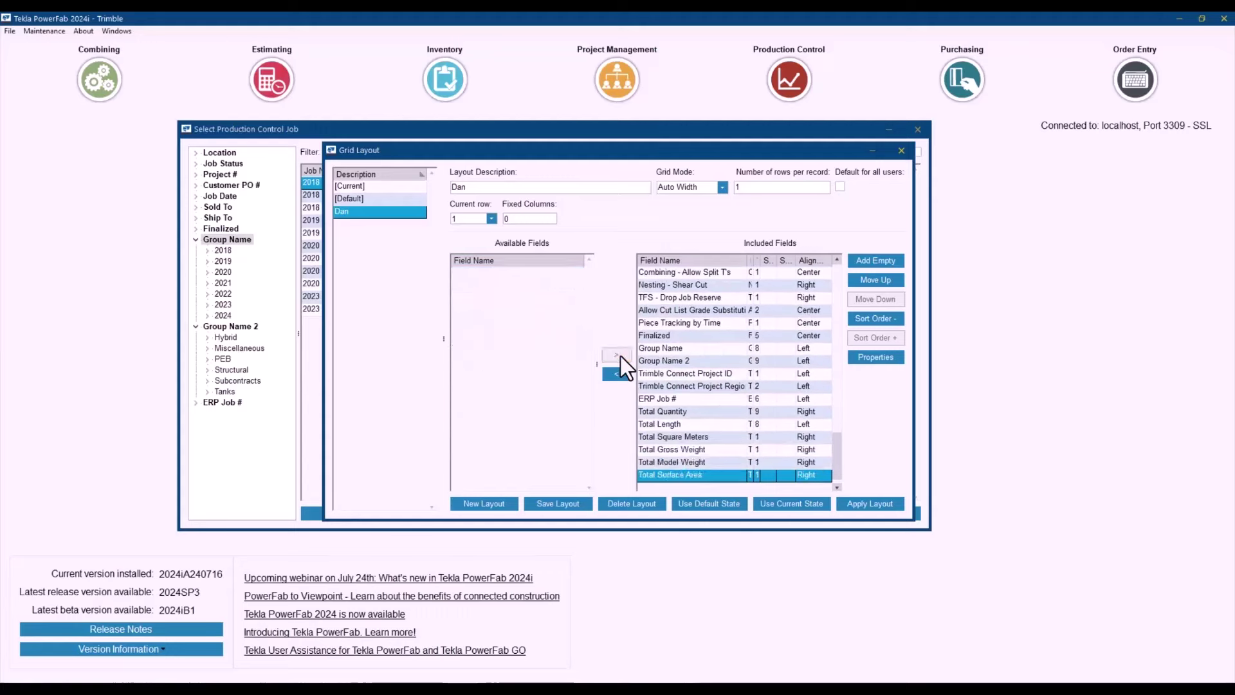
# Apply and save the new job grid layout, then close Grid Layout
pyautogui.click(855, 508)
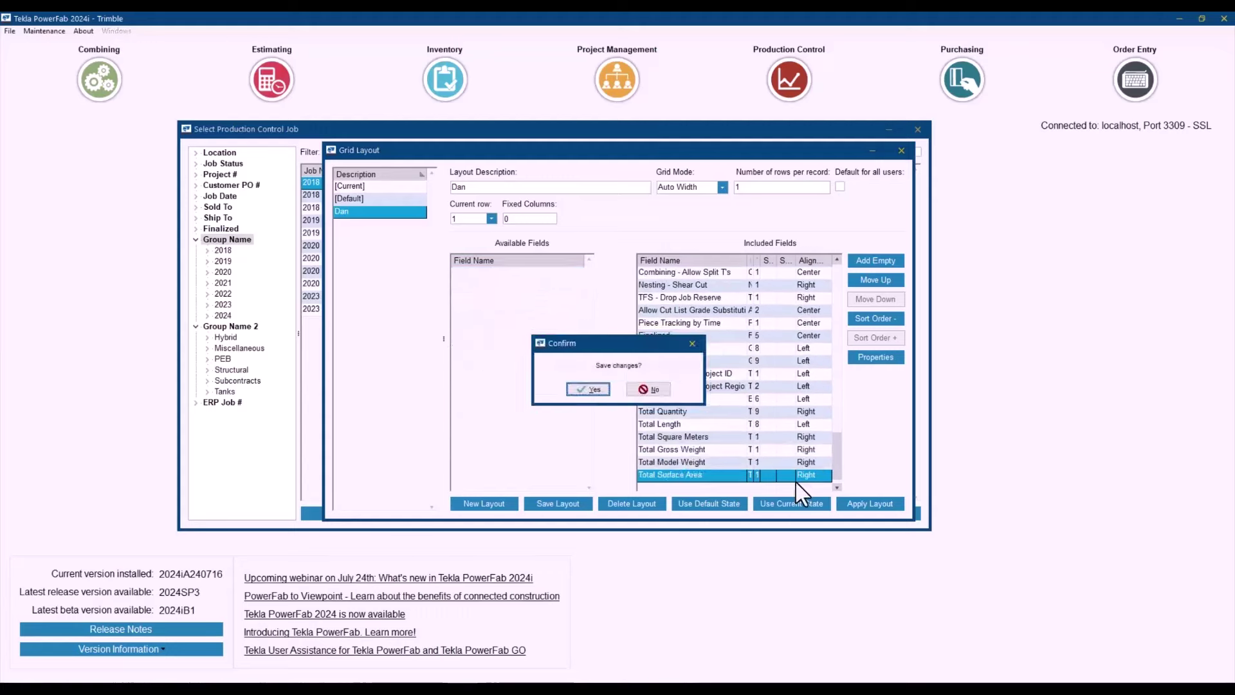
pyautogui.click(587, 389)
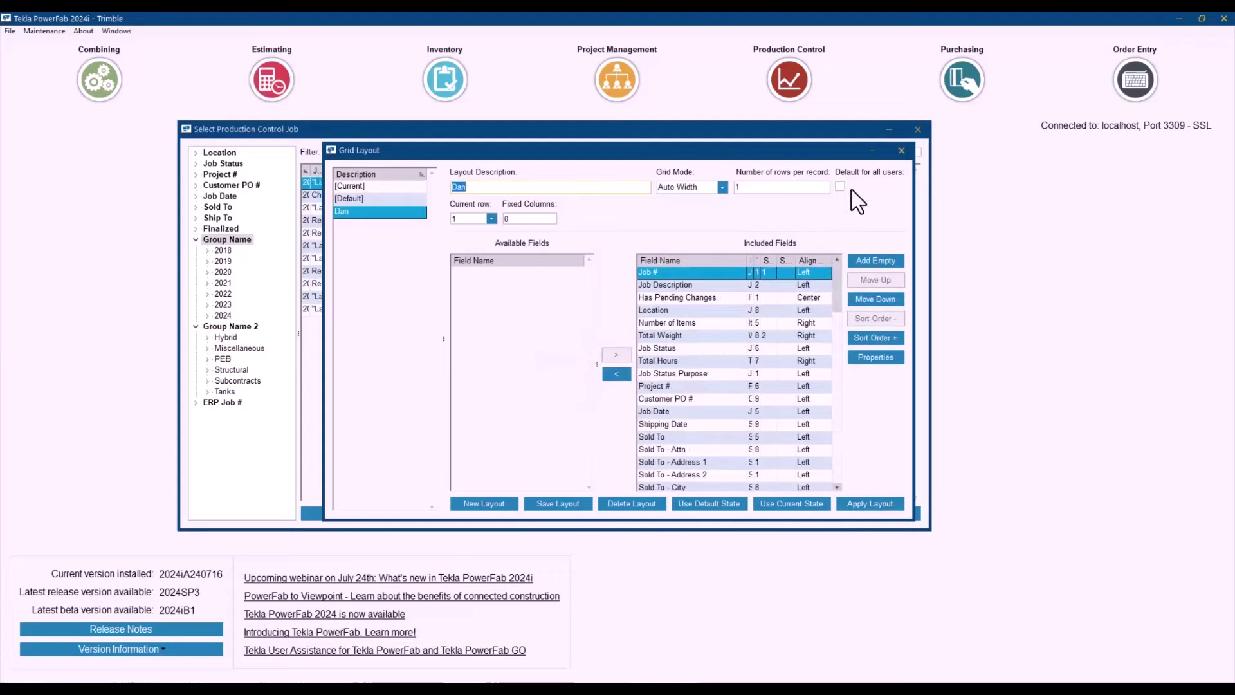
pyautogui.click(901, 151)
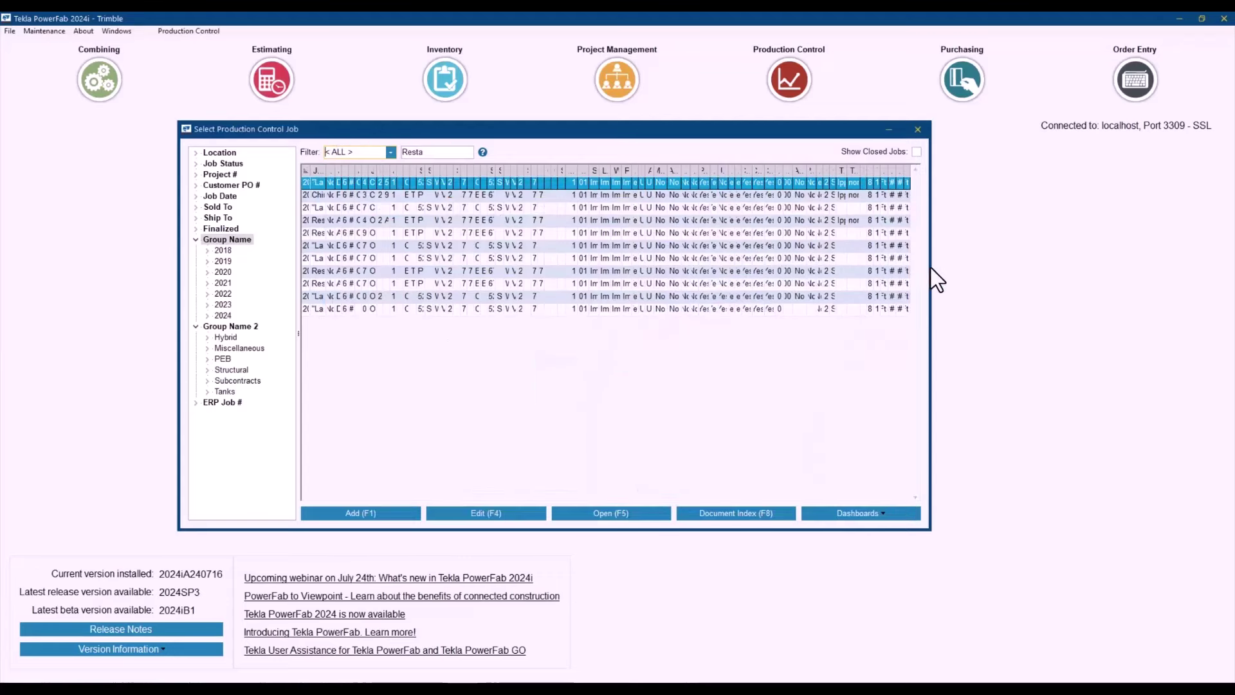
# Widen the job selection window and fit the grid columns to their data
pyautogui.moveTo(932, 267); pyautogui.dragTo(1086, 267)
pyautogui.rightClick(767, 300)
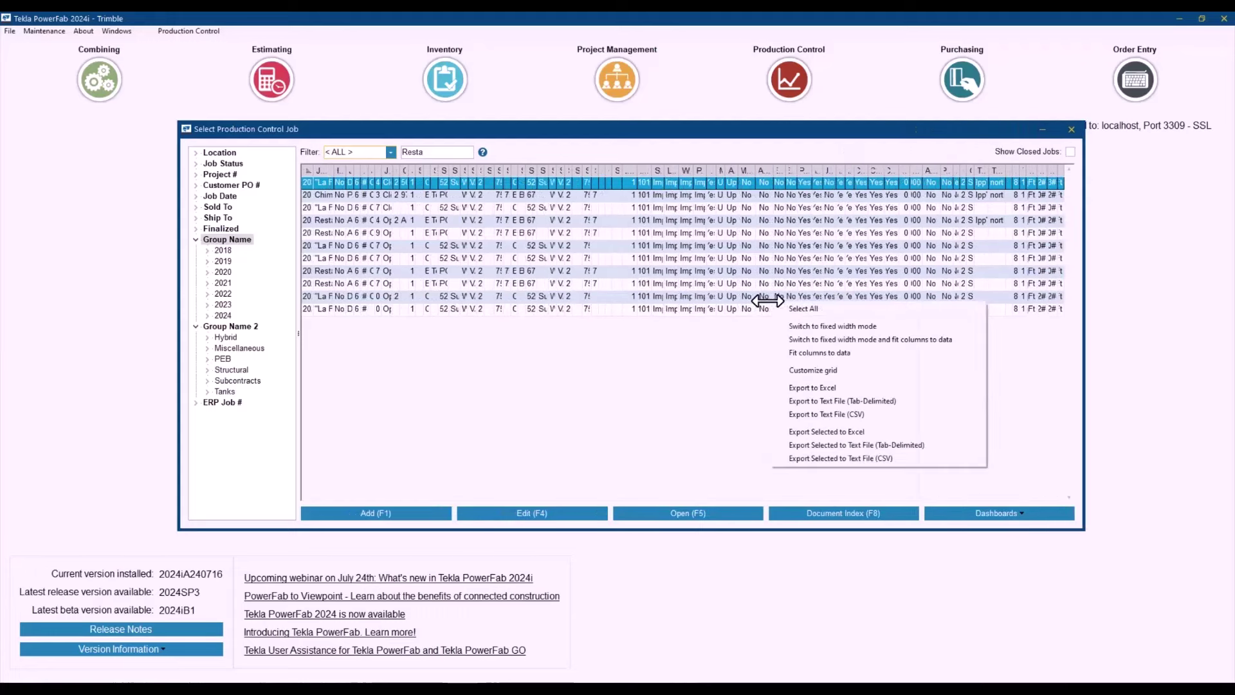
pyautogui.press('Up')
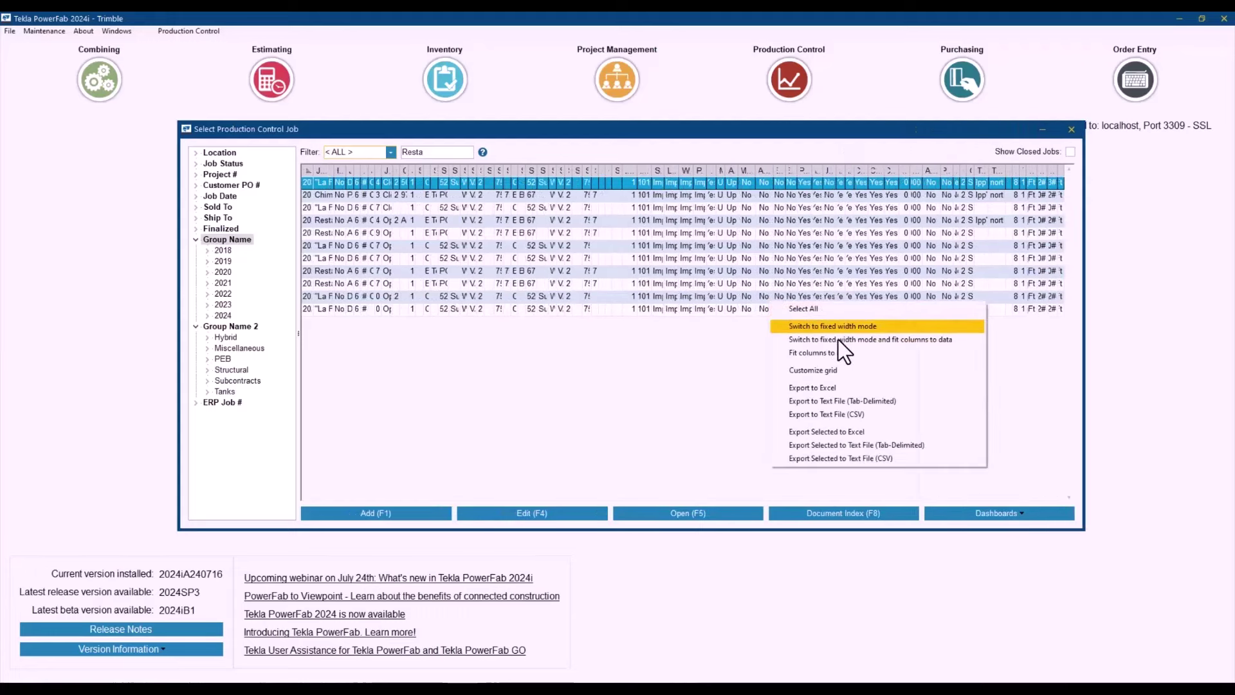
pyautogui.click(839, 340)
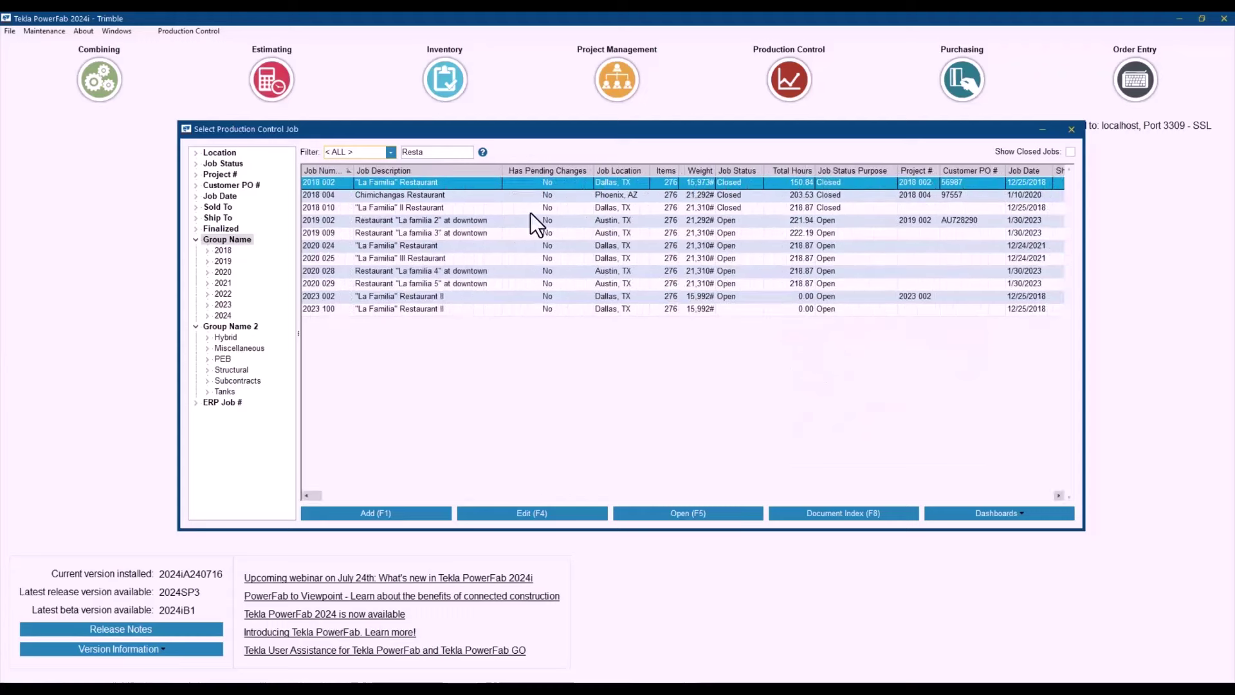
# Browse the Filter dropdown's job field choices up to the top of the list
pyautogui.click(392, 155)
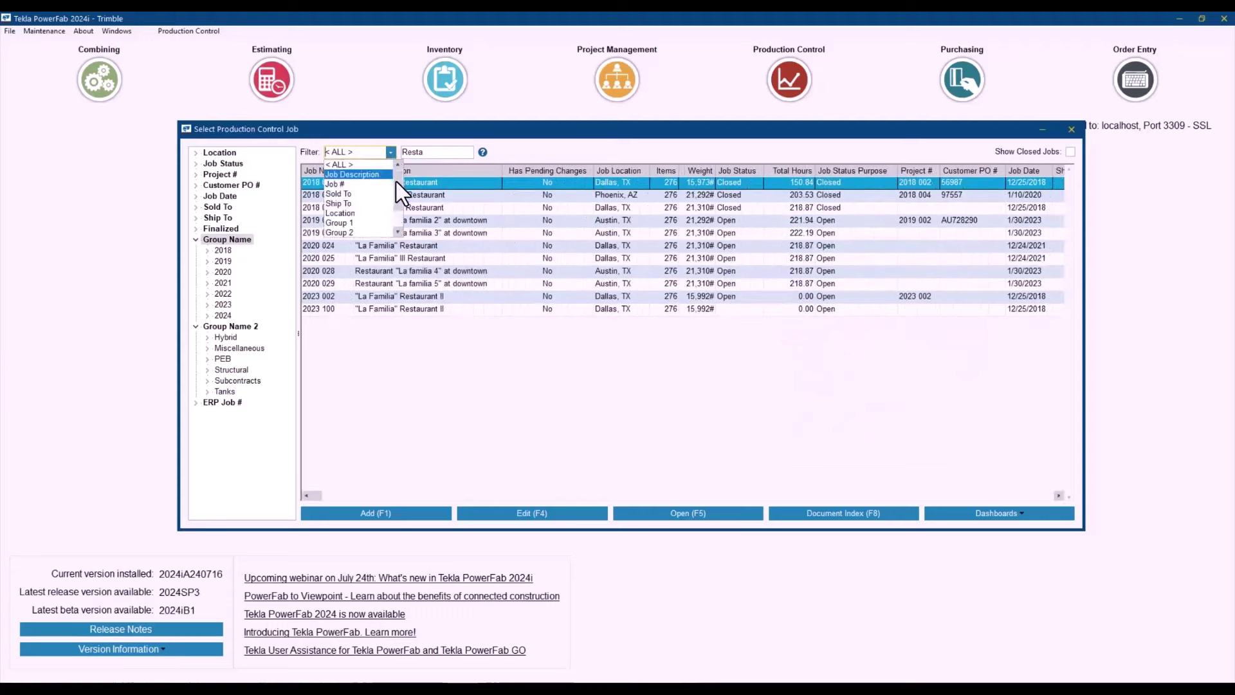
pyautogui.moveTo(397, 188); pyautogui.dragTo(396, 179)
pyautogui.press('Down')
pyautogui.press('Down')
pyautogui.press('Down')
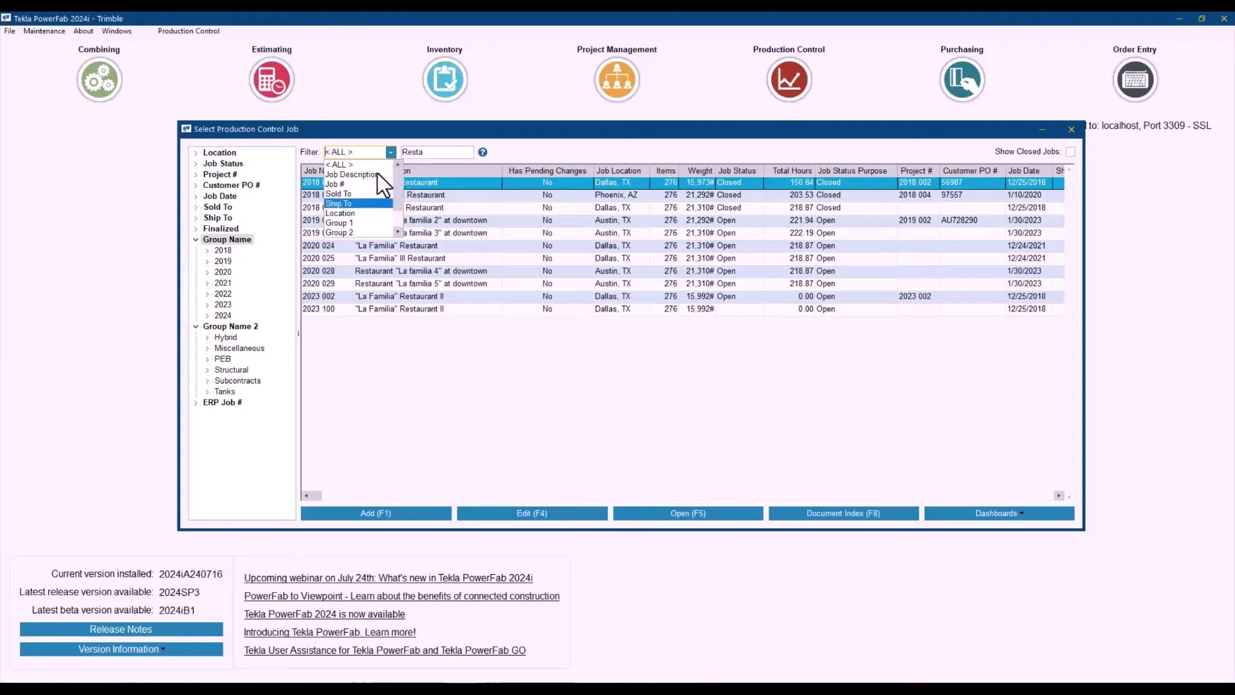
pyautogui.moveTo(398, 191); pyautogui.dragTo(399, 212)
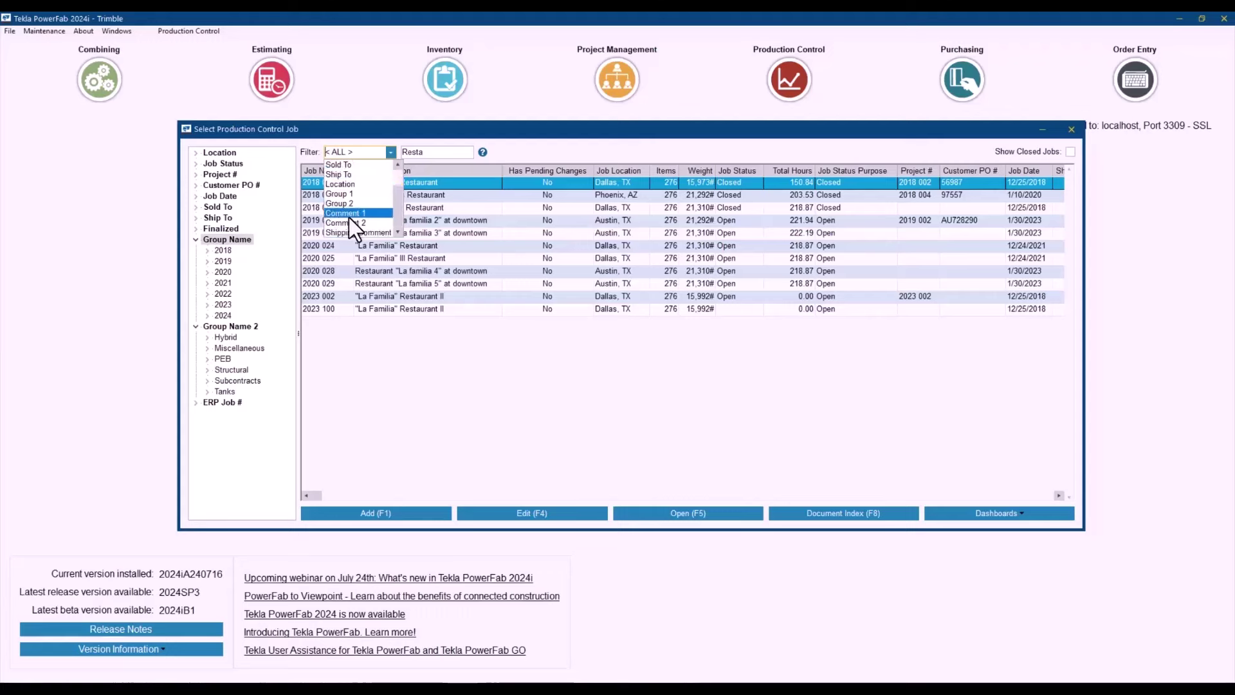
pyautogui.press('Down')
pyautogui.moveTo(400, 210); pyautogui.dragTo(399, 182)
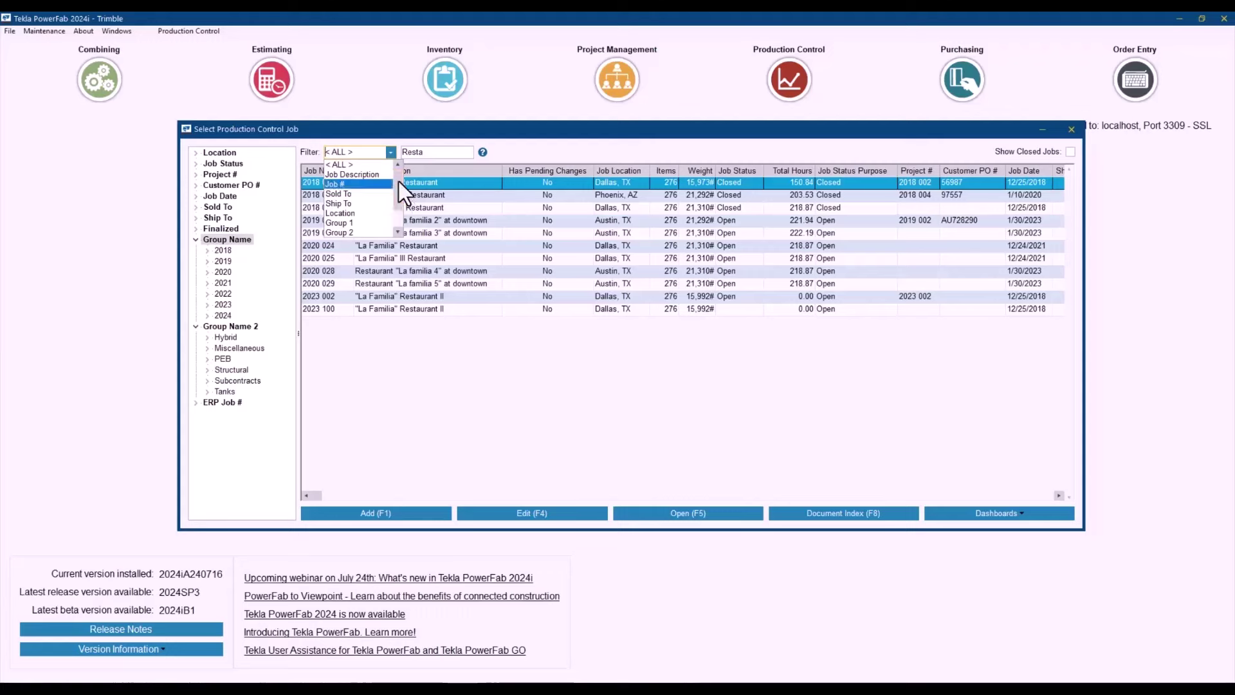
# Set the job Filter to < ALL > and search the job list for 'steel'
pyautogui.click(361, 179)
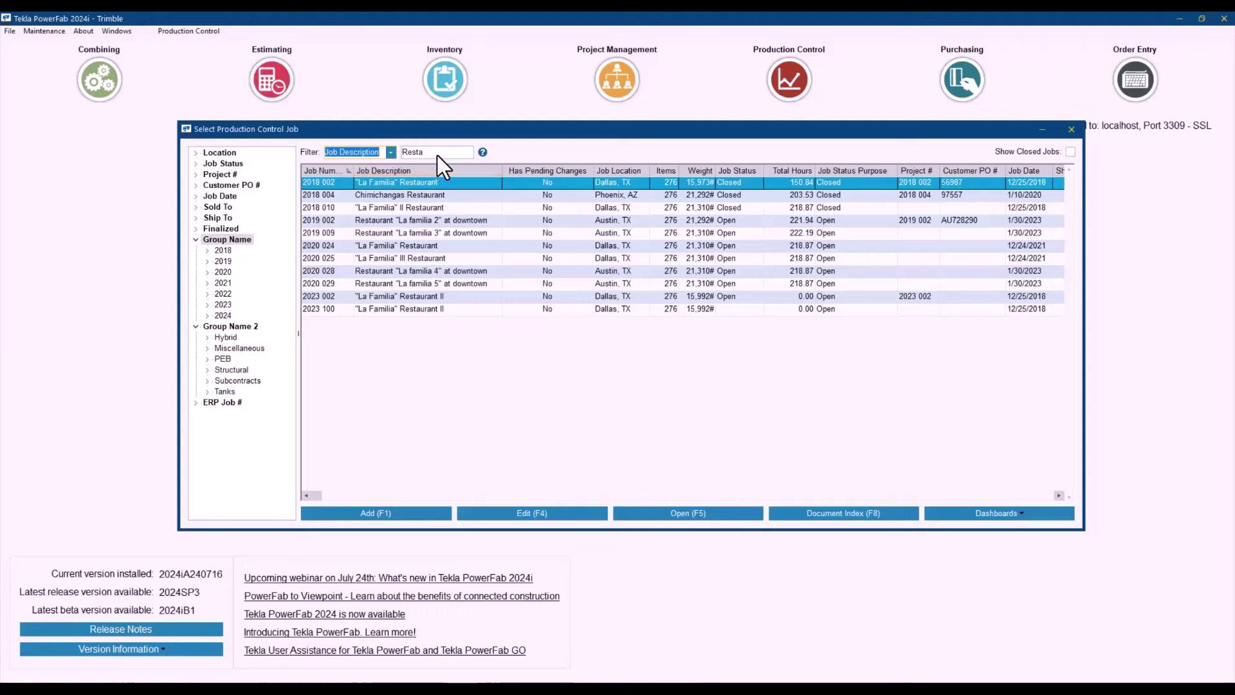
pyautogui.click(390, 152)
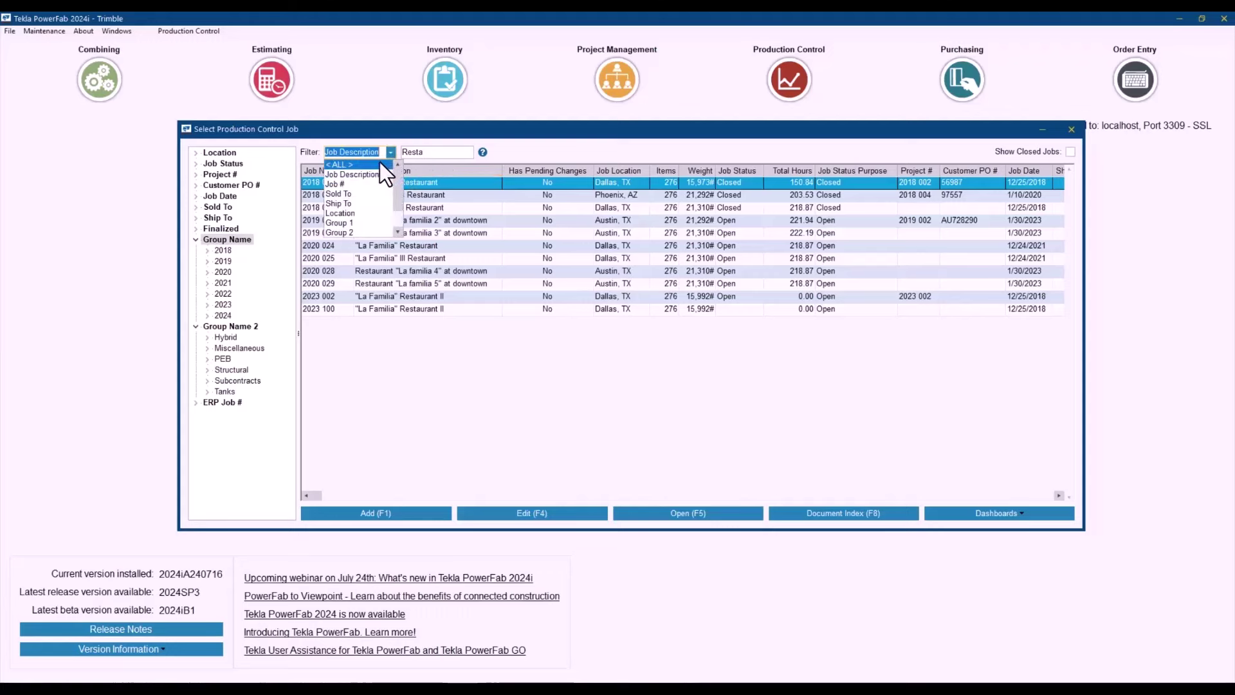
pyautogui.click(379, 162)
pyautogui.press('Tab')
pyautogui.write('s')
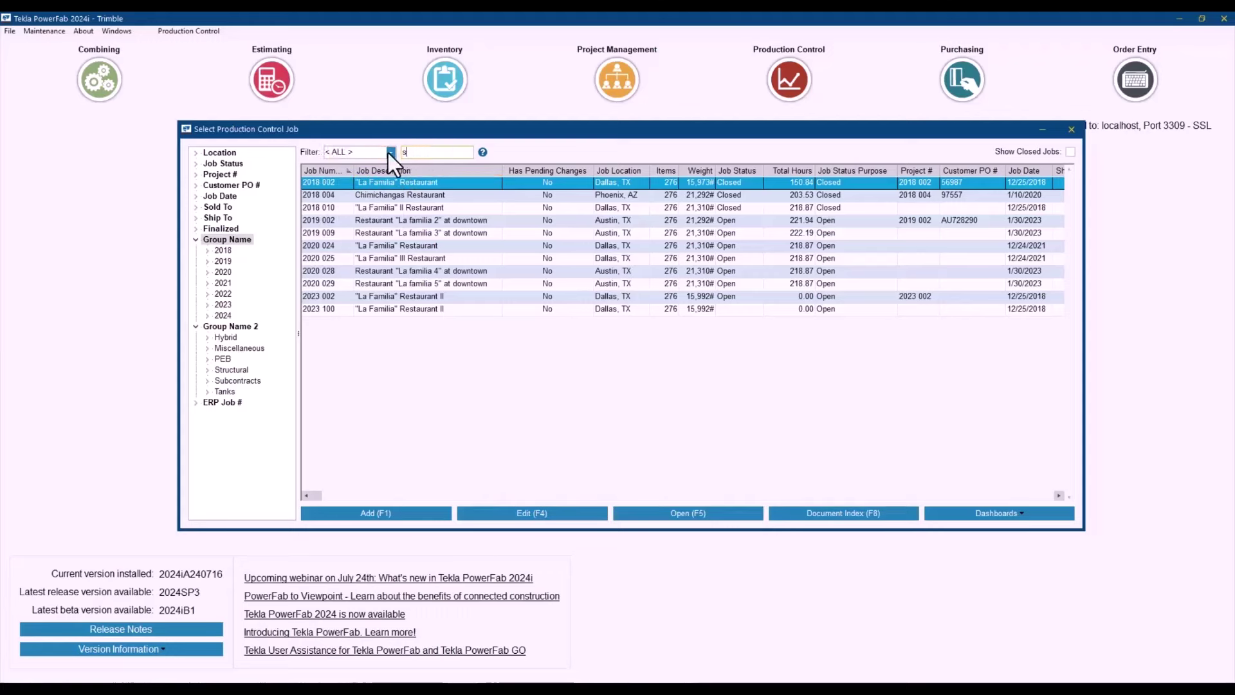
pyautogui.write('teel')
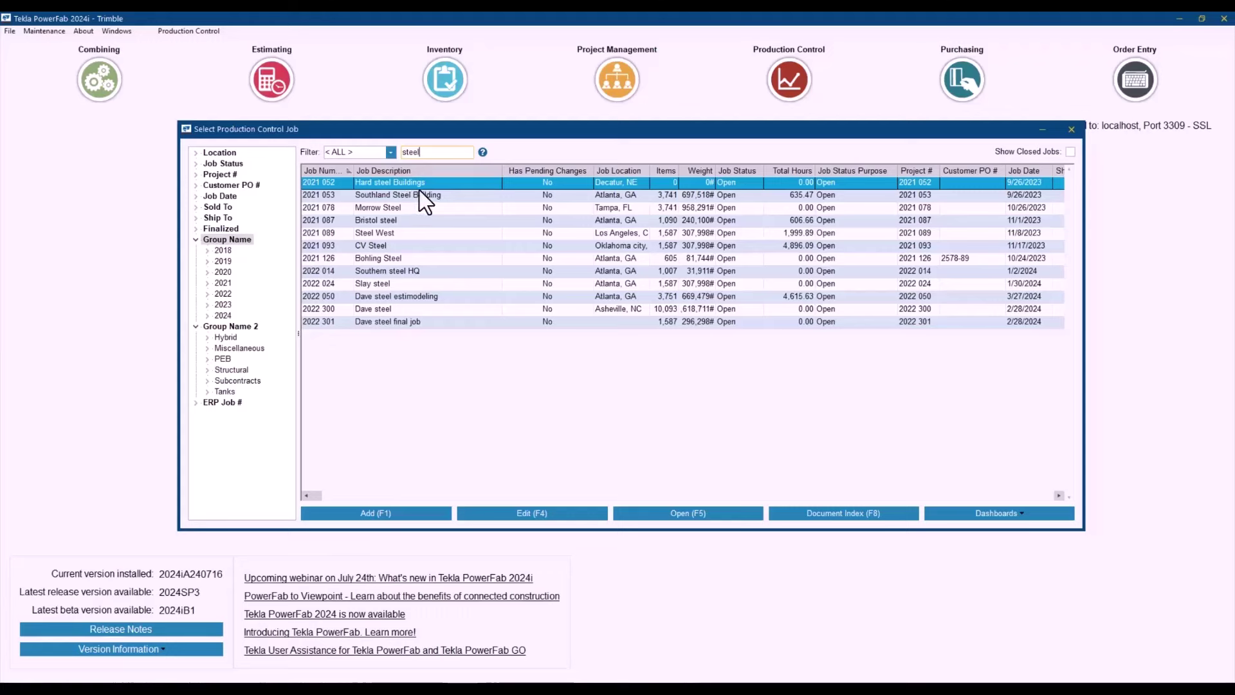
# Switch from Production Control to the Estimating job list showing all years, enlarged to show more rows
pyautogui.click(1073, 130)
pyautogui.click(259, 94)
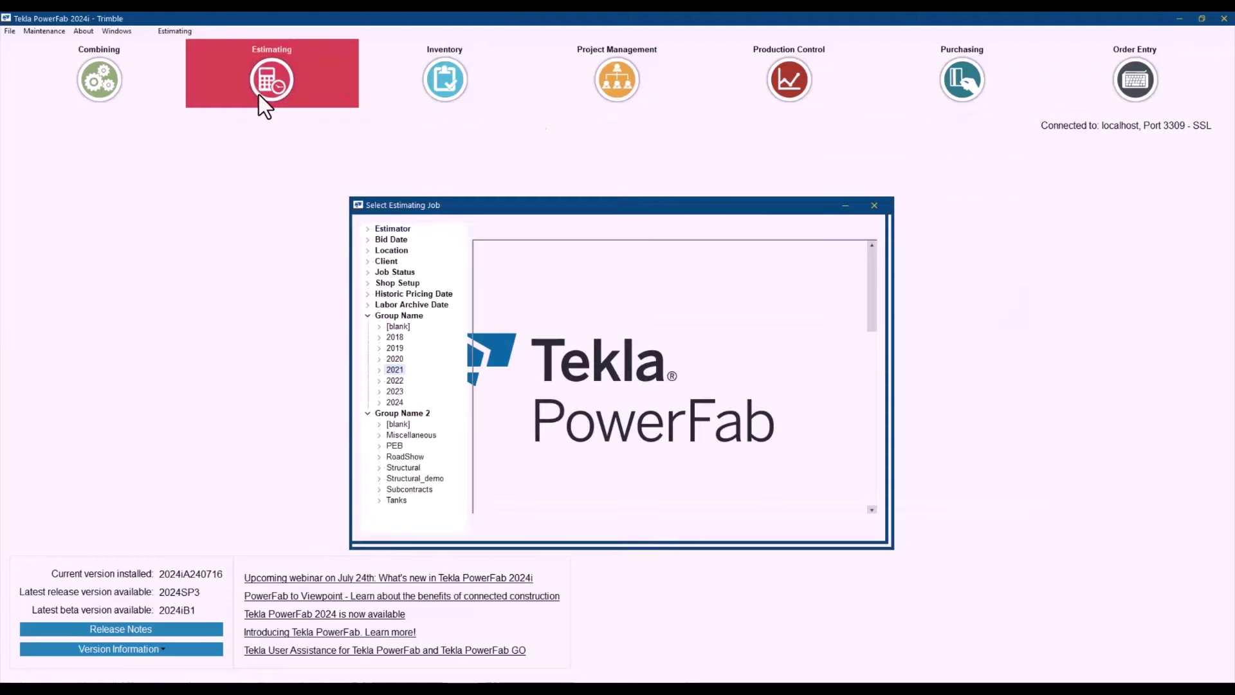
pyautogui.click(393, 316)
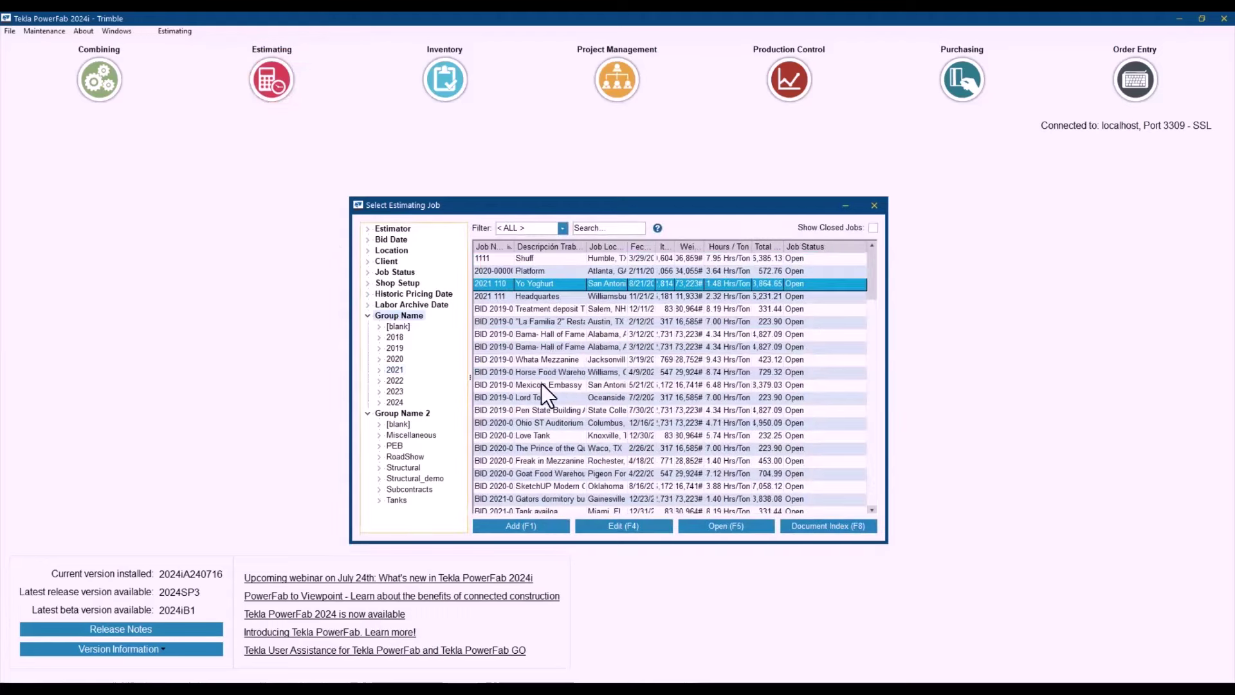
pyautogui.moveTo(887, 543); pyautogui.dragTo(1074, 646)
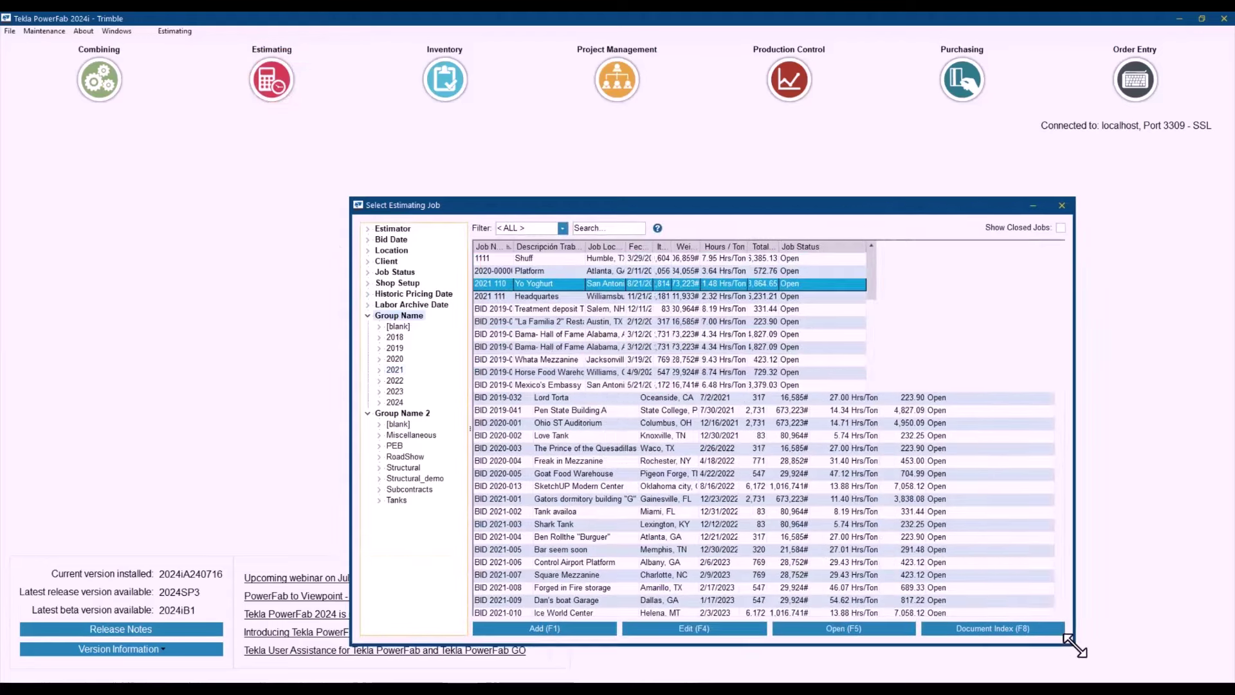
# Search the estimating jobs across all fields, first trying 'univ' and then 'Coll'
pyautogui.click(610, 231)
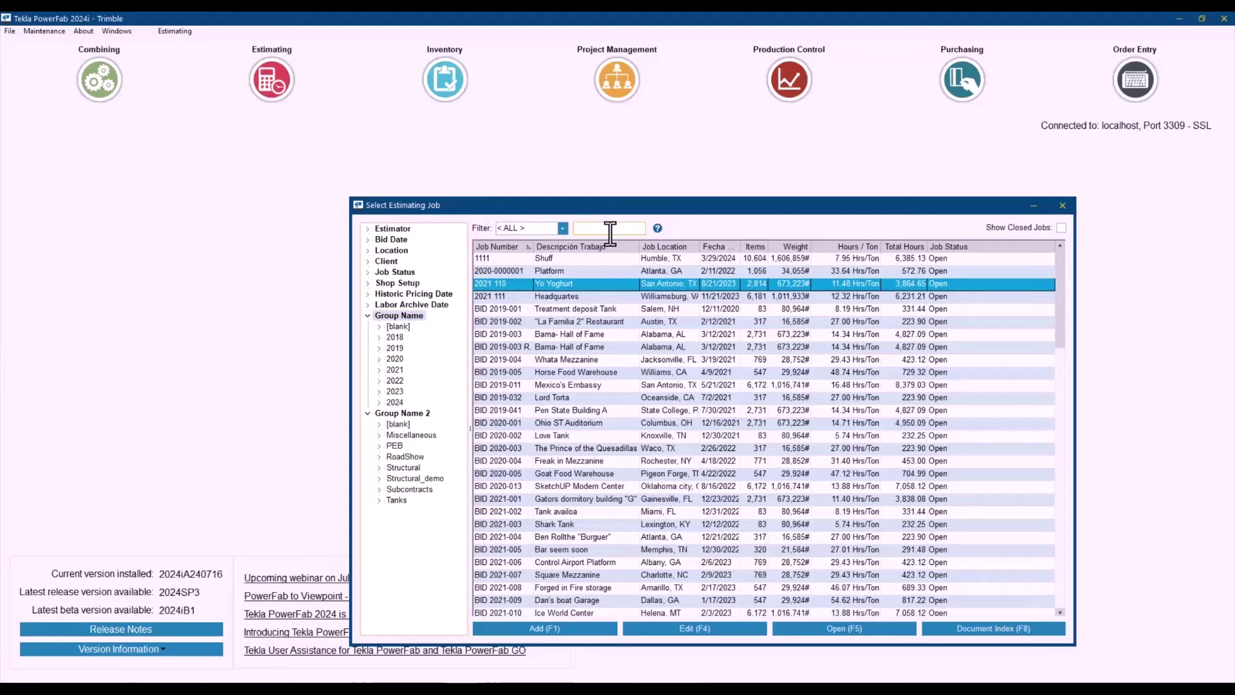
pyautogui.write('univ')
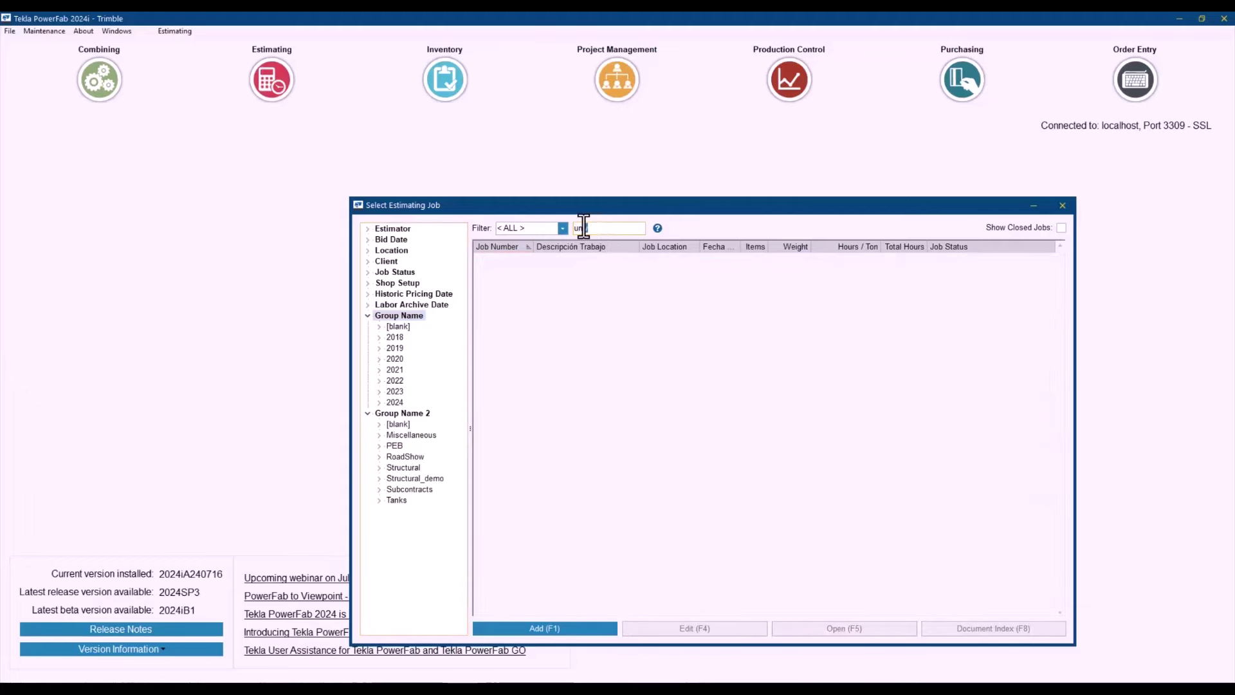
pyautogui.click(563, 229)
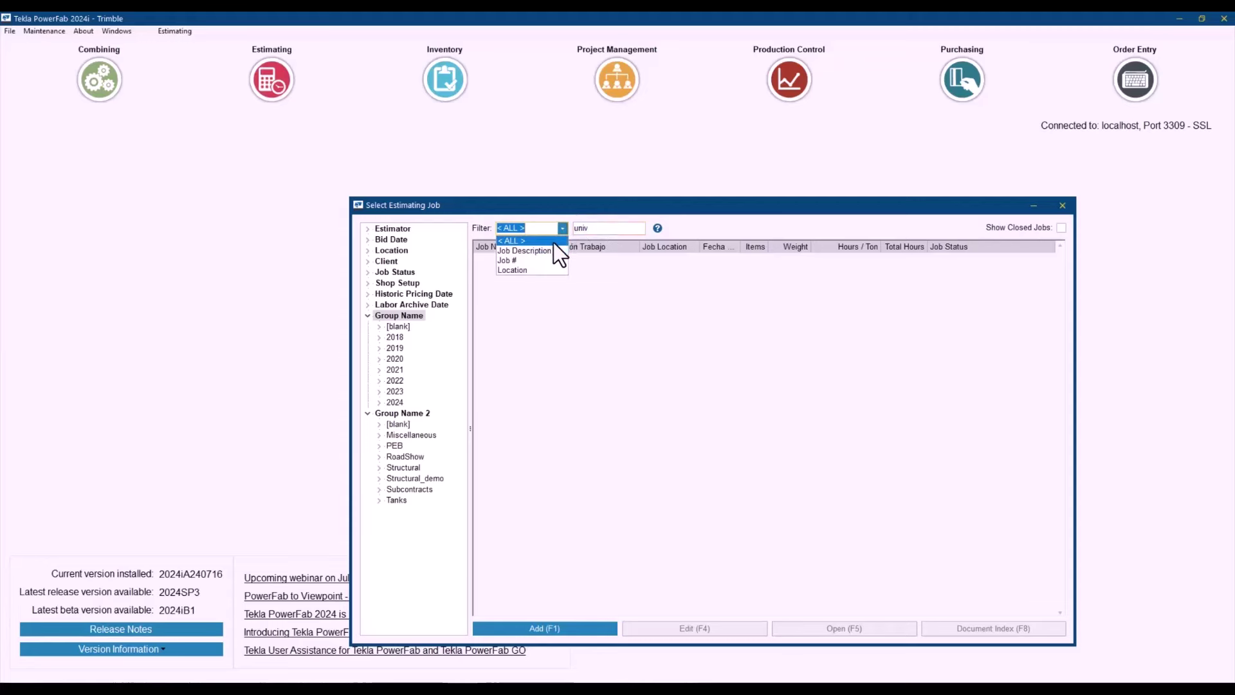
pyautogui.click(554, 242)
pyautogui.click(599, 229)
pyautogui.press('BackSpace')
pyautogui.press('BackSpace')
pyautogui.press('BackSpace')
pyautogui.press('BackSpace')
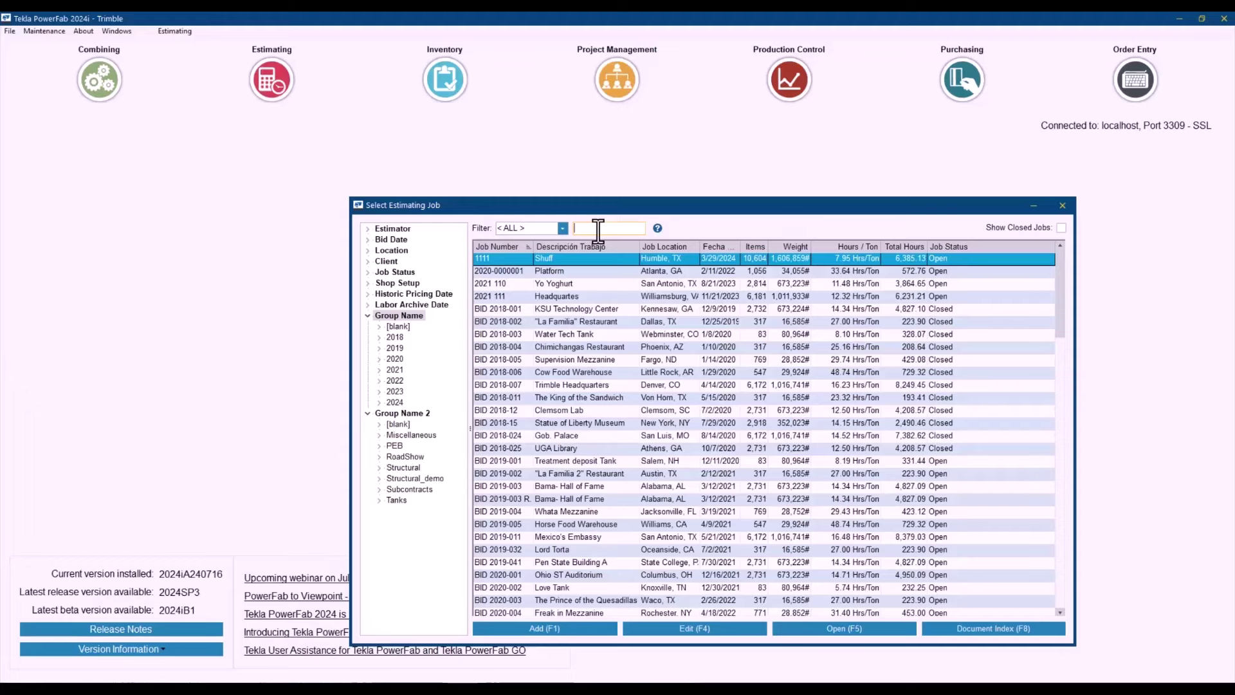
pyautogui.write('C')
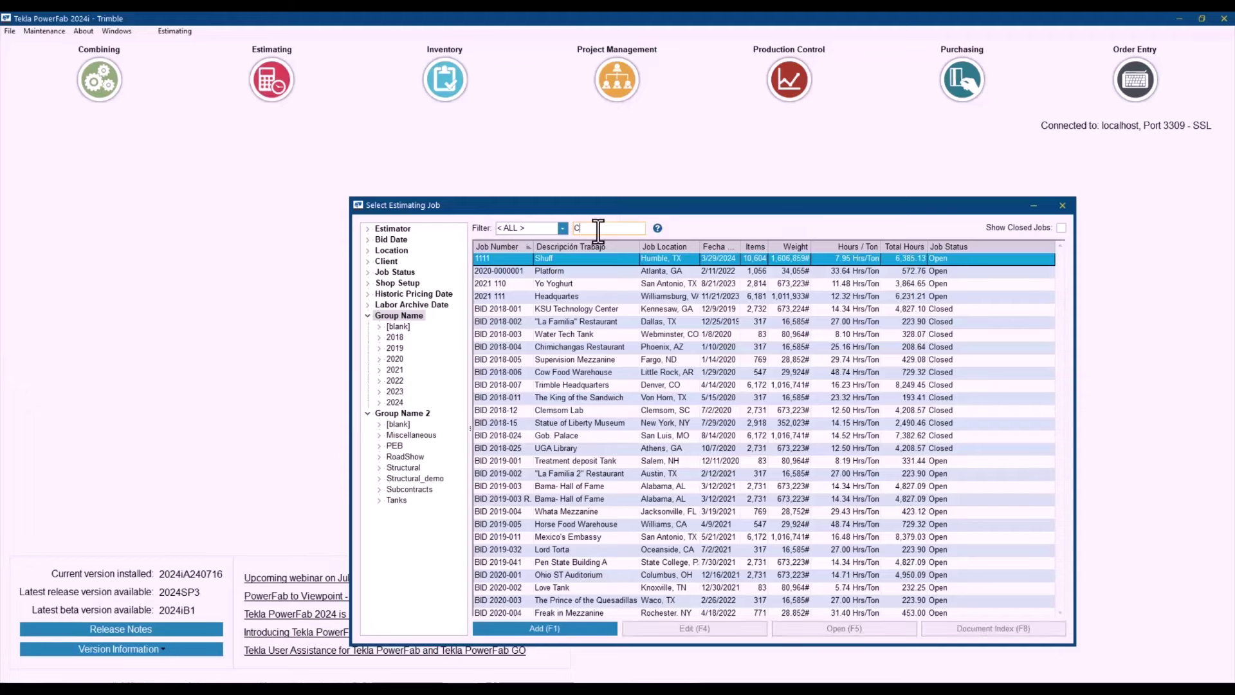
pyautogui.write('oll')
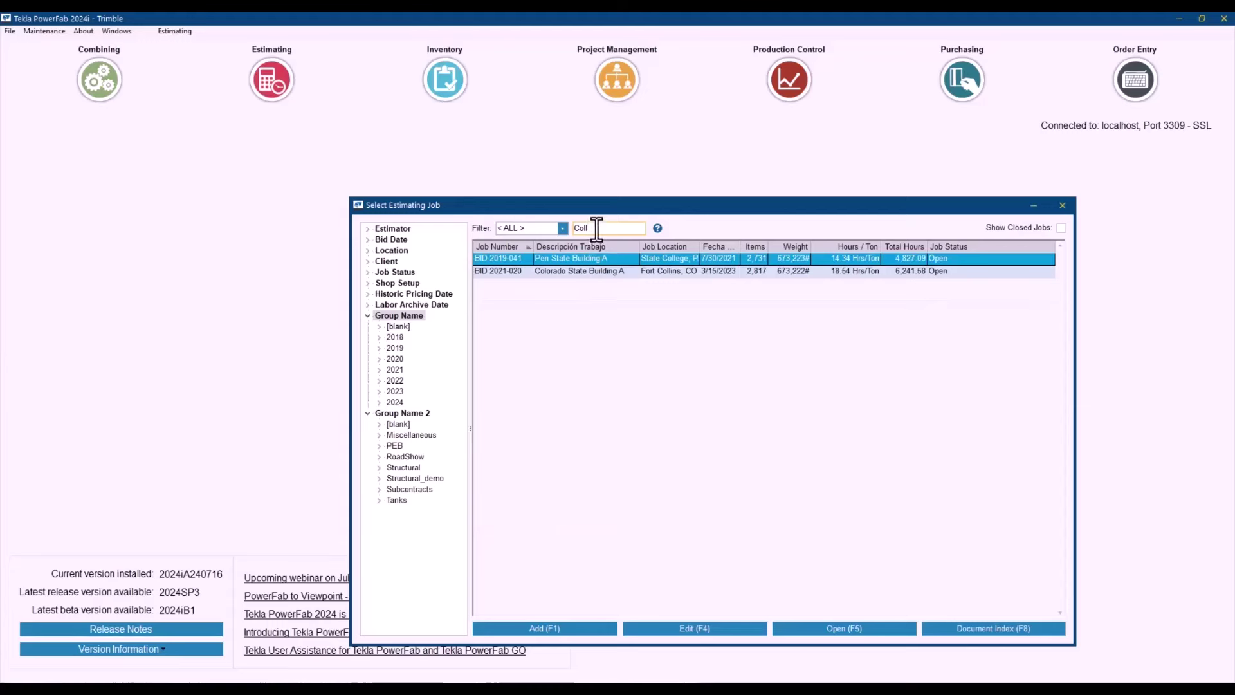
# Replace the search text with 'rest' to list the three restaurant jobs
pyautogui.moveTo(594, 228); pyautogui.dragTo(552, 230)
pyautogui.write('restra')
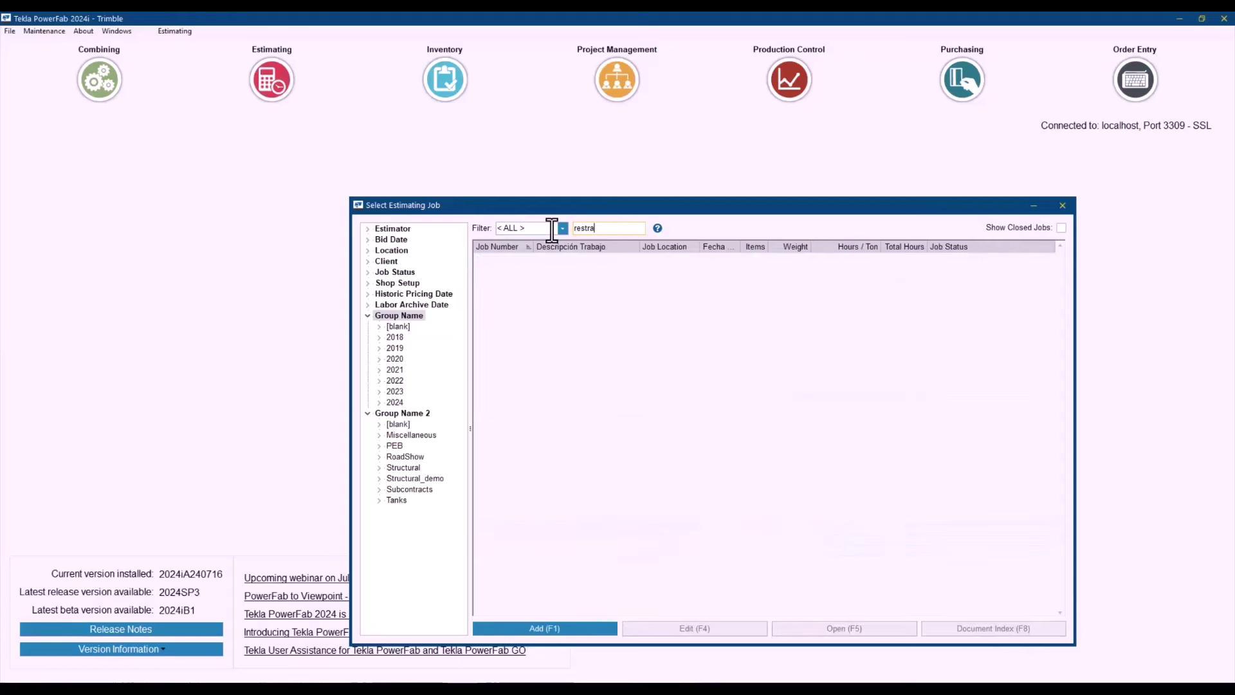
pyautogui.press('BackSpace')
pyautogui.press('BackSpace')
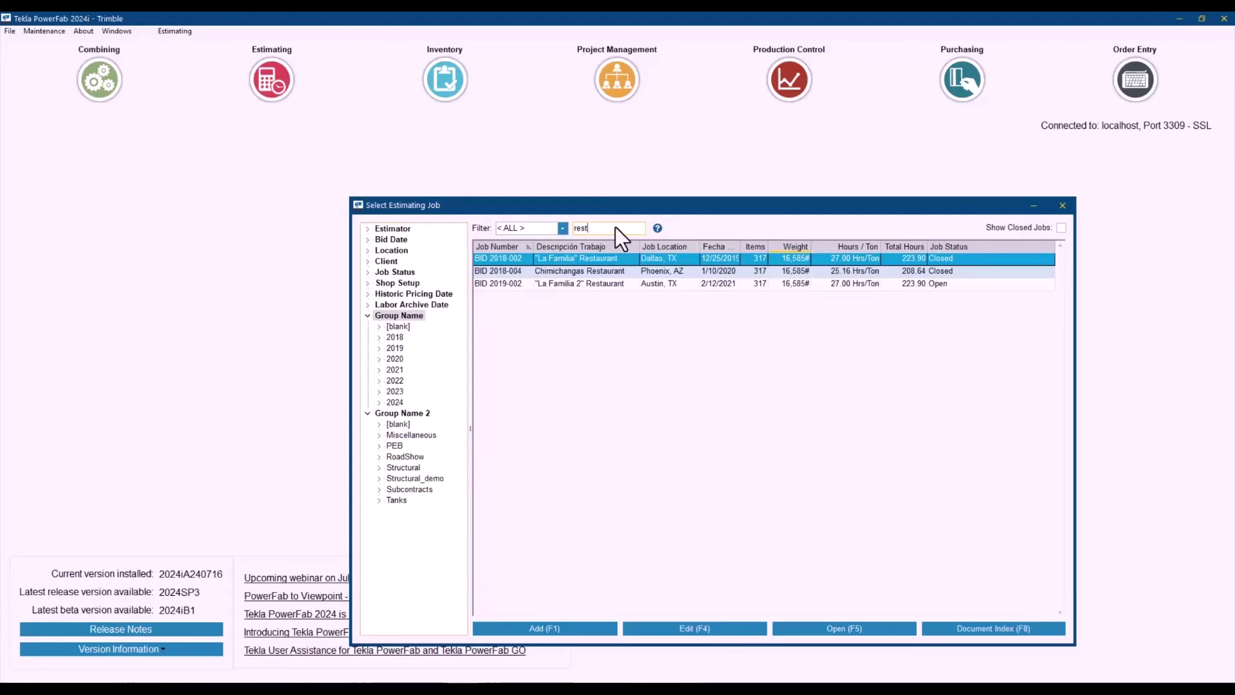
# Close the Estimating list and open the Purchase Orders list in Purchasing
pyautogui.click(1067, 209)
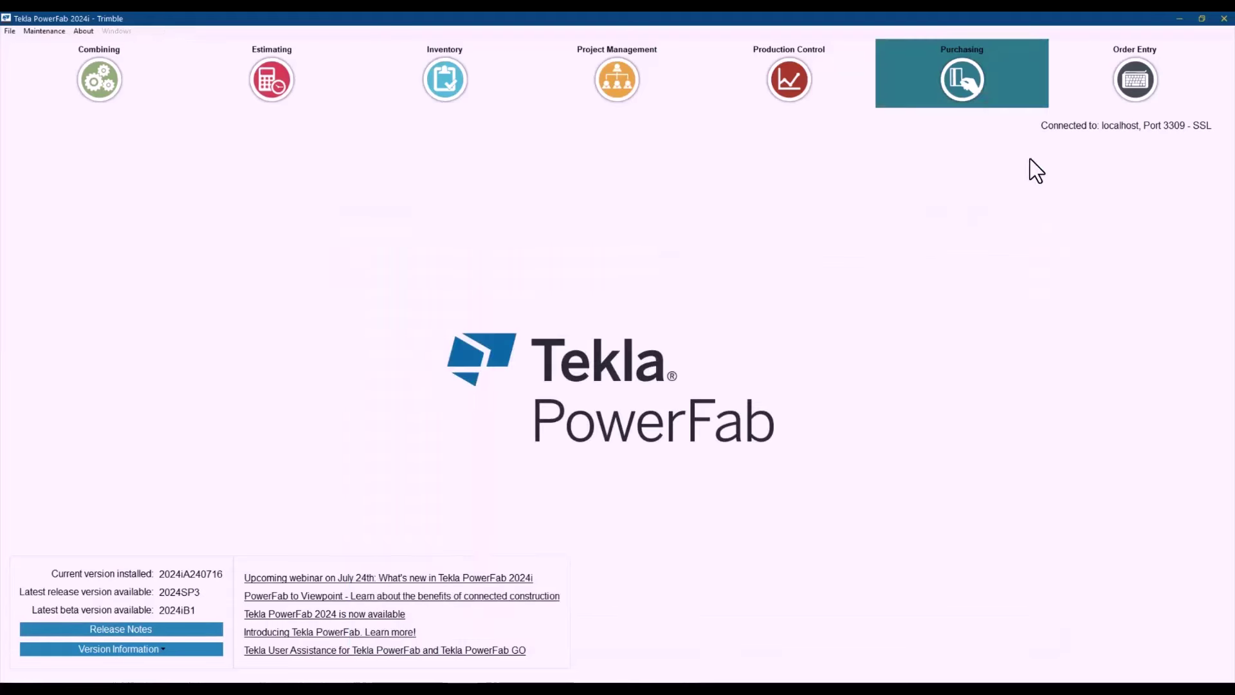
pyautogui.click(983, 95)
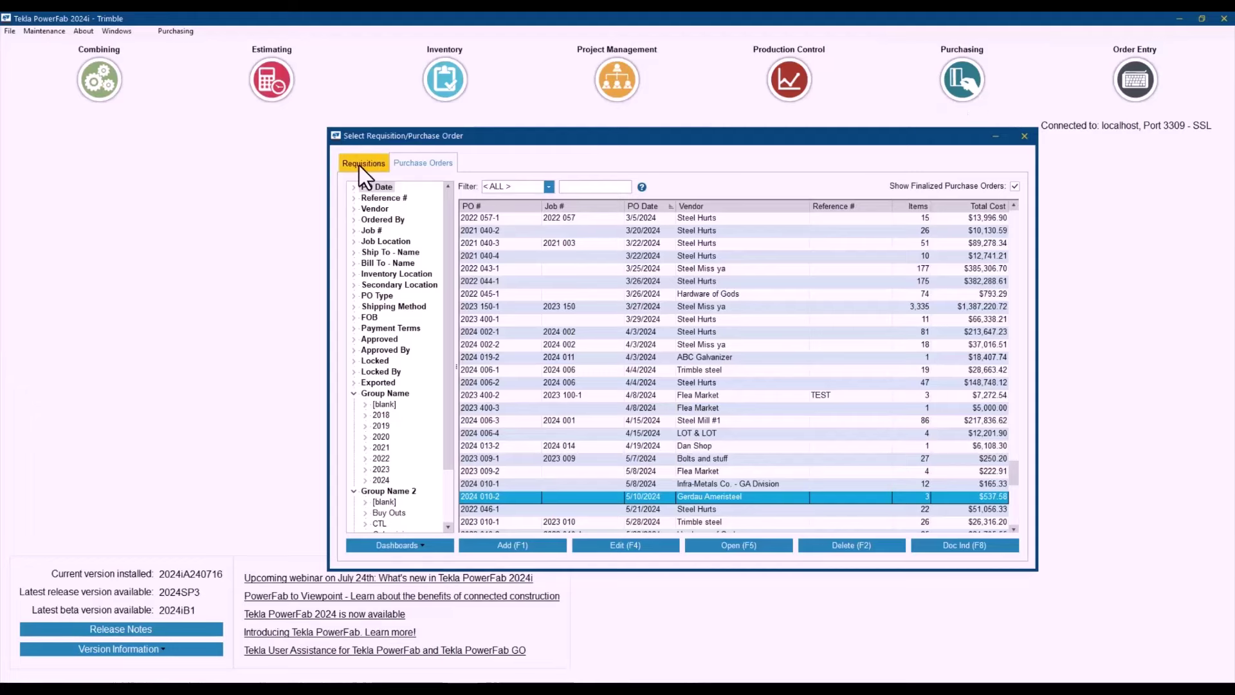
pyautogui.click(360, 164)
pyautogui.click(428, 165)
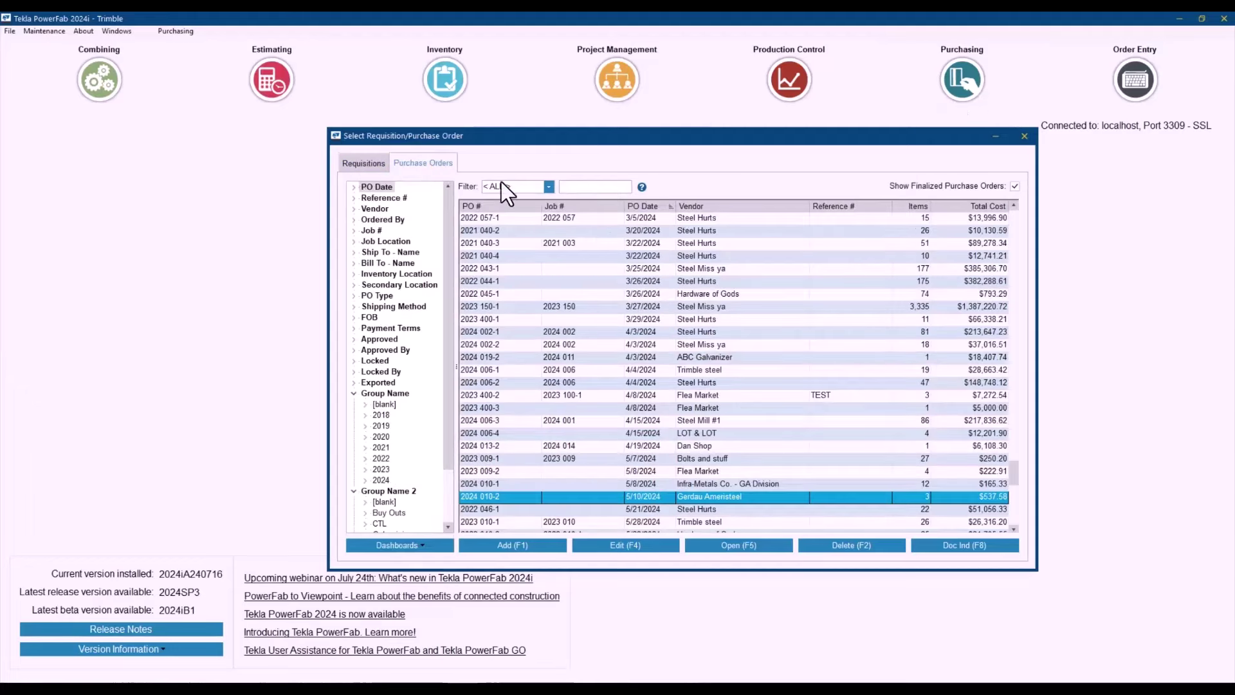
# Search purchase orders for '040' across all fields, then close the list
pyautogui.click(548, 190)
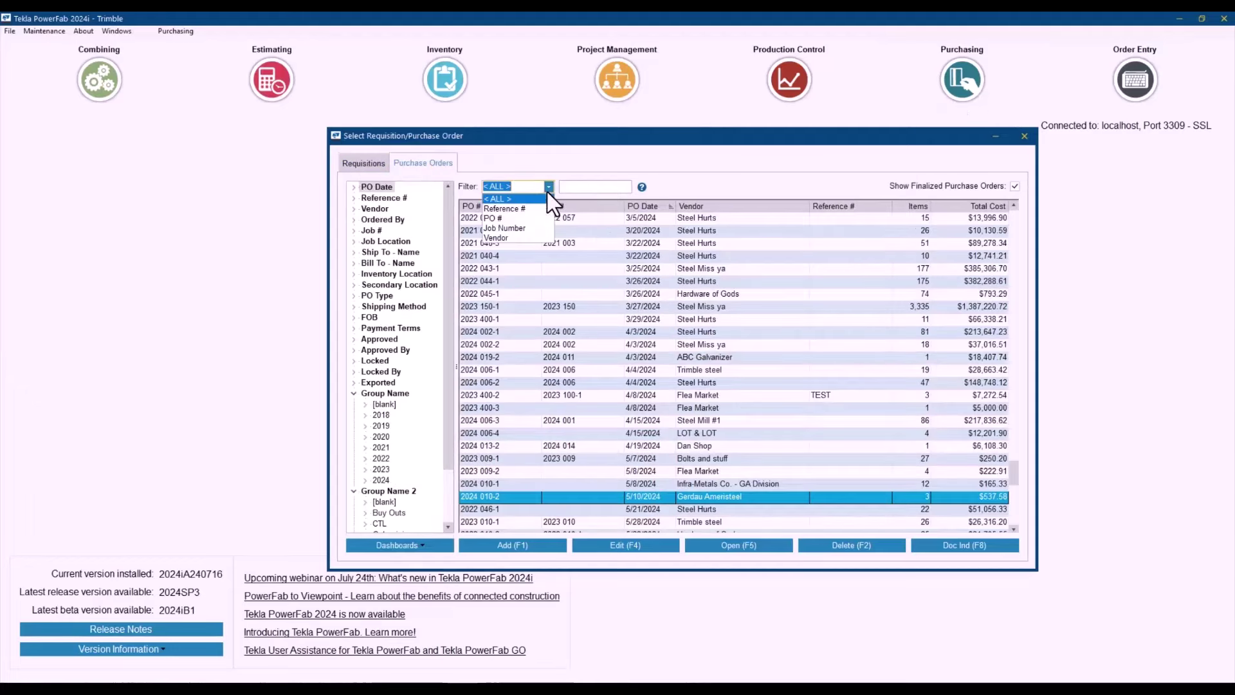
pyautogui.click(572, 187)
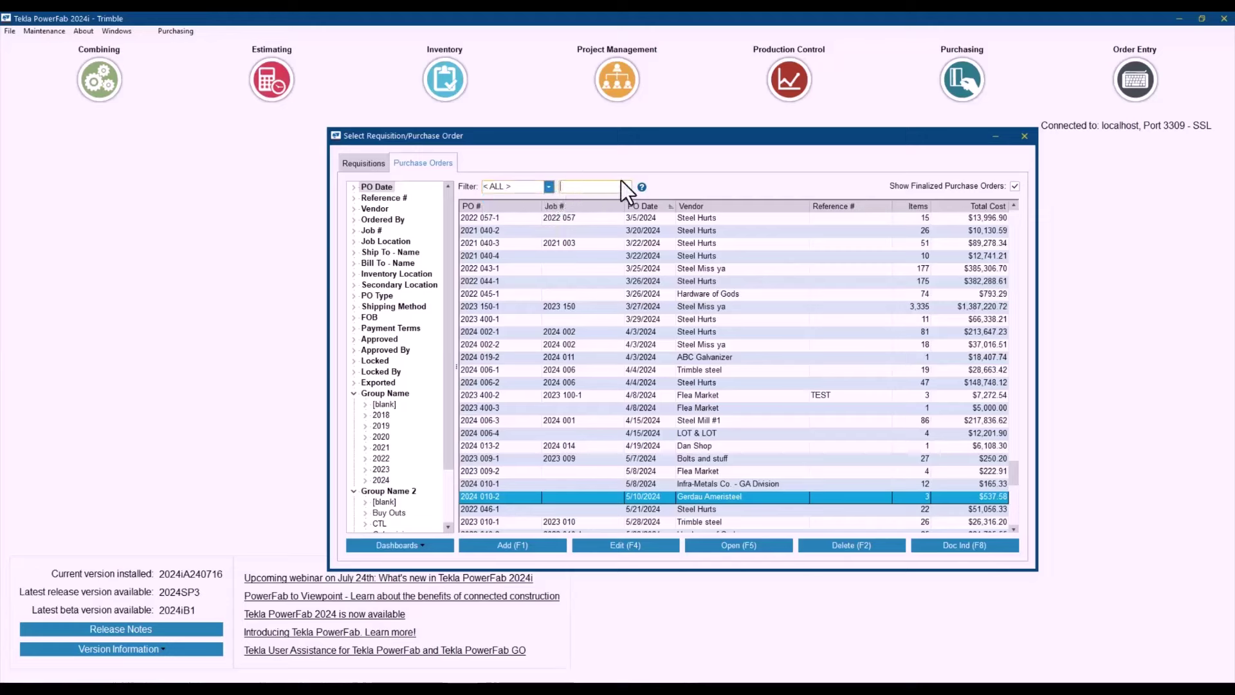
pyautogui.write('040')
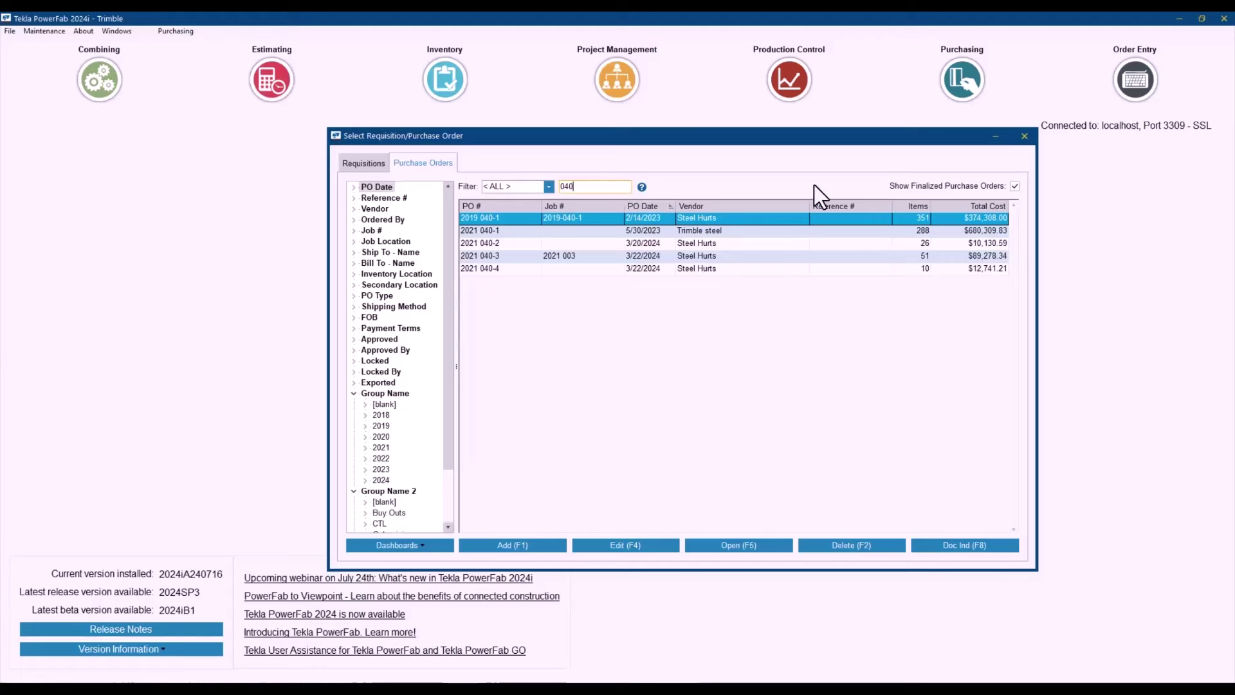
pyautogui.click(1023, 138)
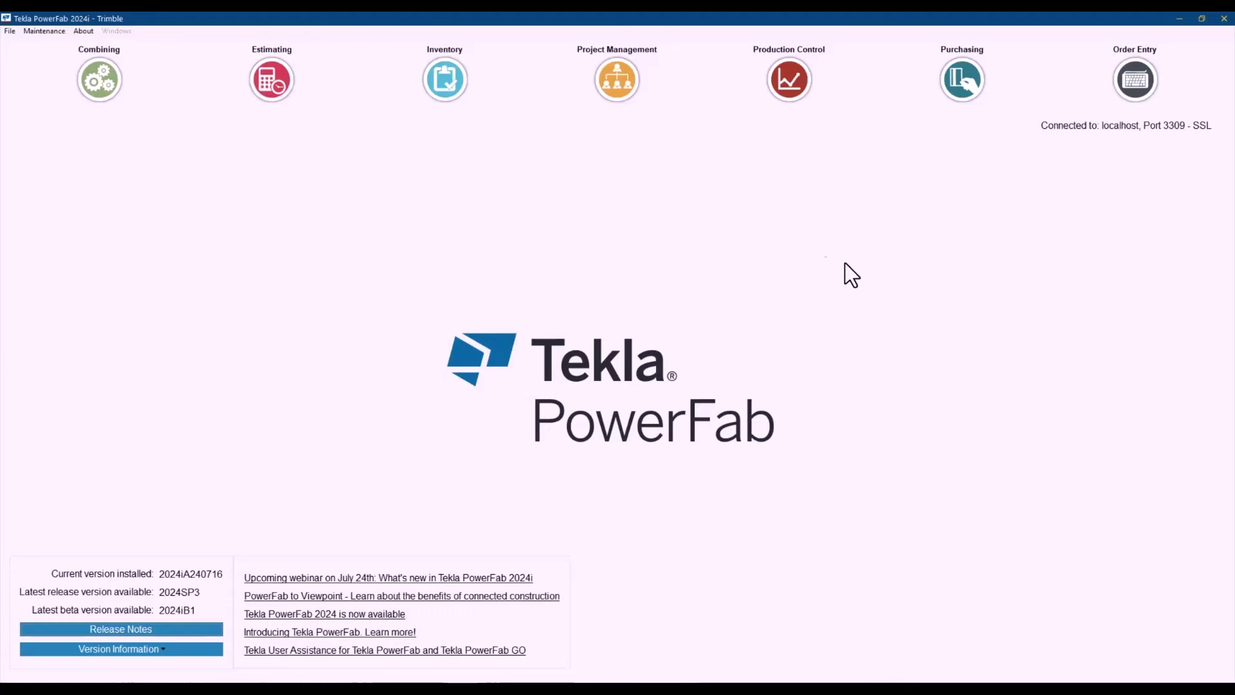
# In Maintenance > Company Information, set and save Atlanta Shop as the first company's default workshop
pyautogui.click(46, 32)
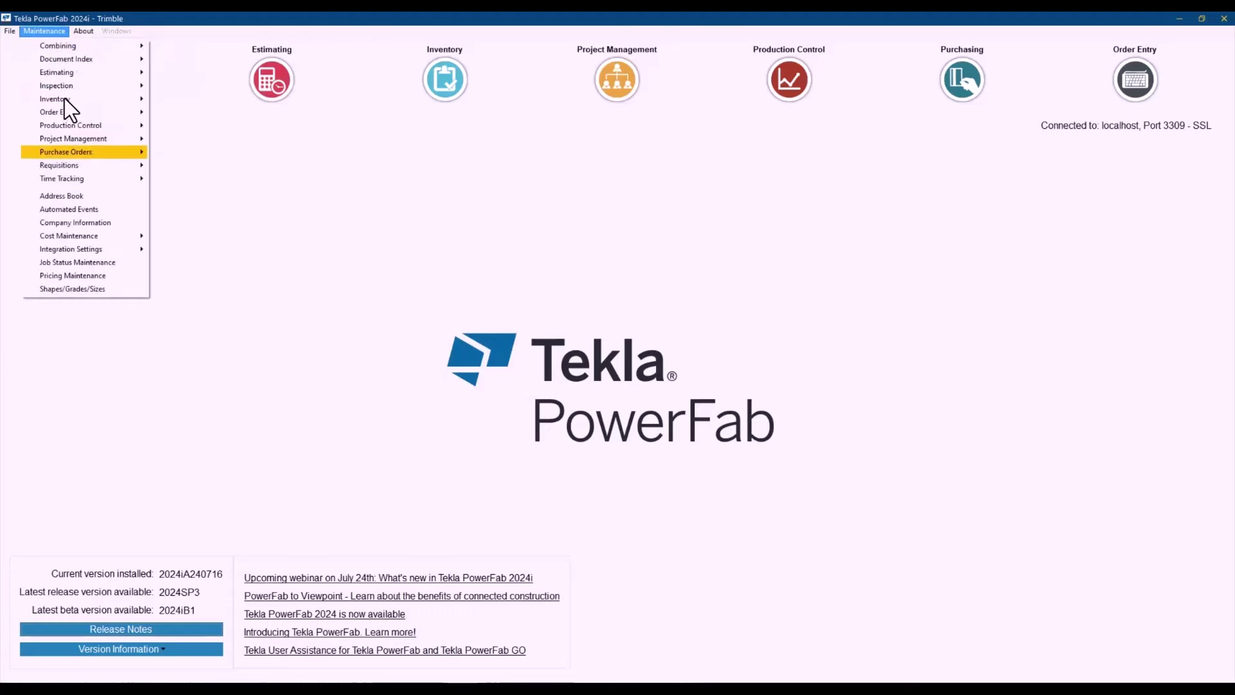
pyautogui.click(93, 223)
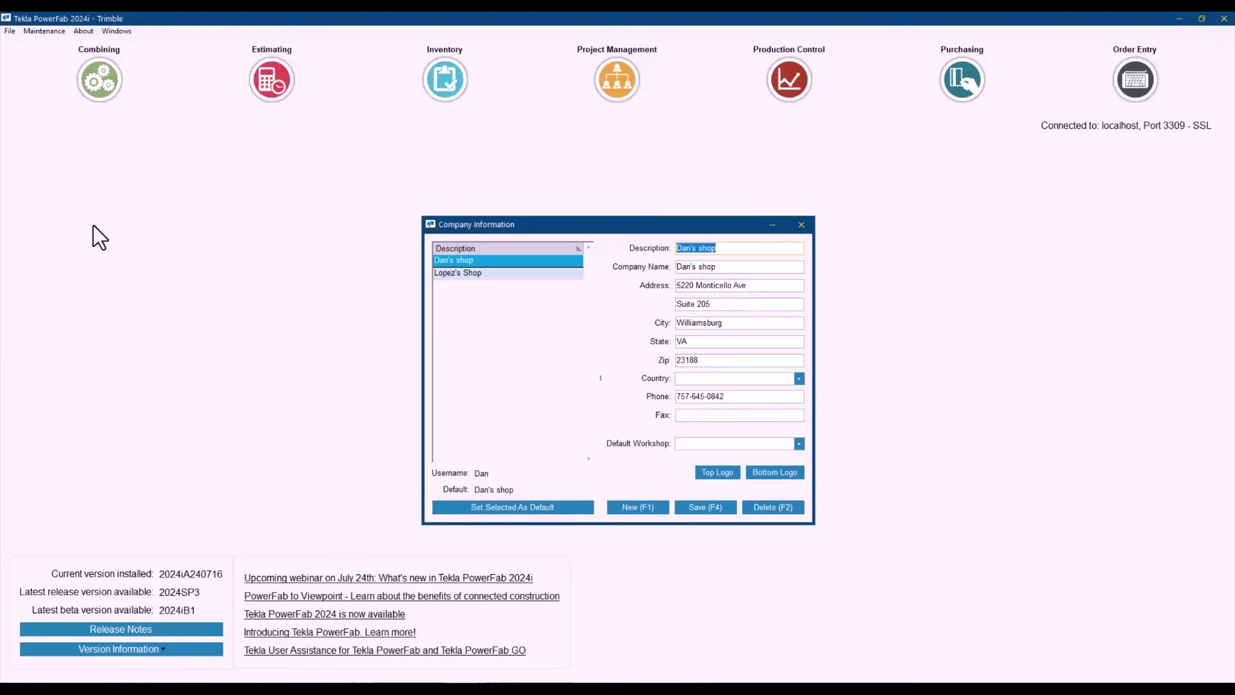
pyautogui.click(800, 444)
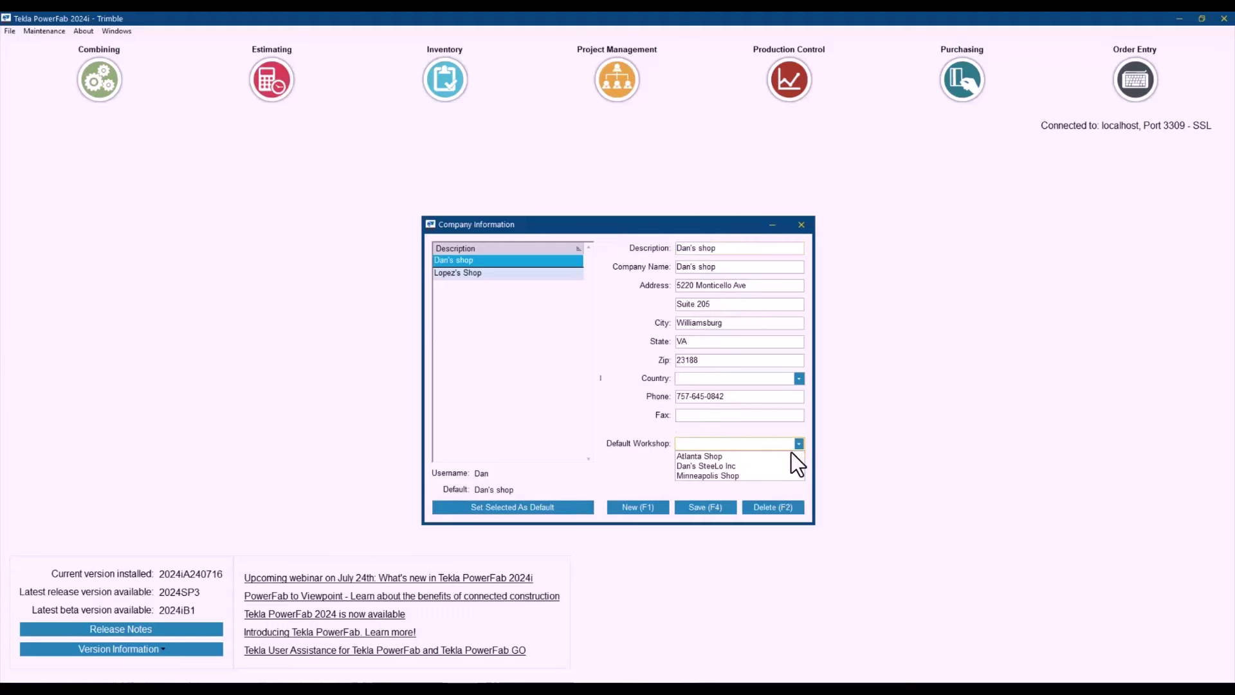
pyautogui.click(786, 454)
pyautogui.click(714, 508)
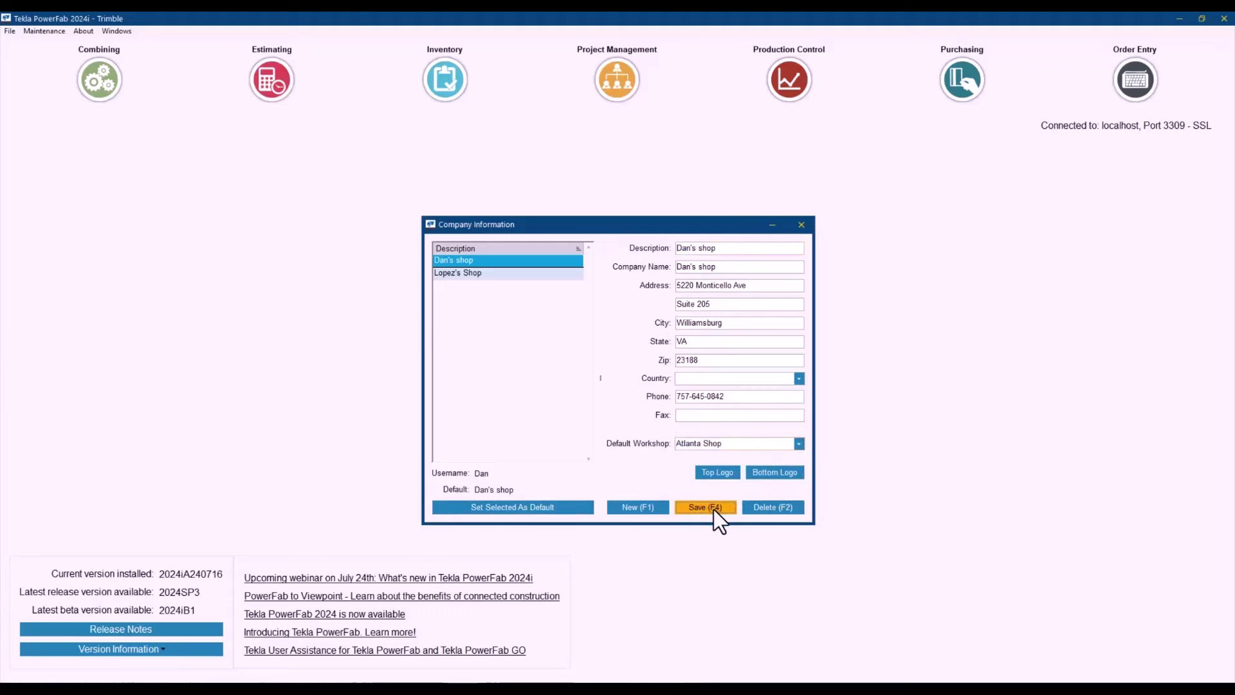
# Set and save Minneapolis Shop as the second company's default workshop, then close Company Information
pyautogui.click(498, 275)
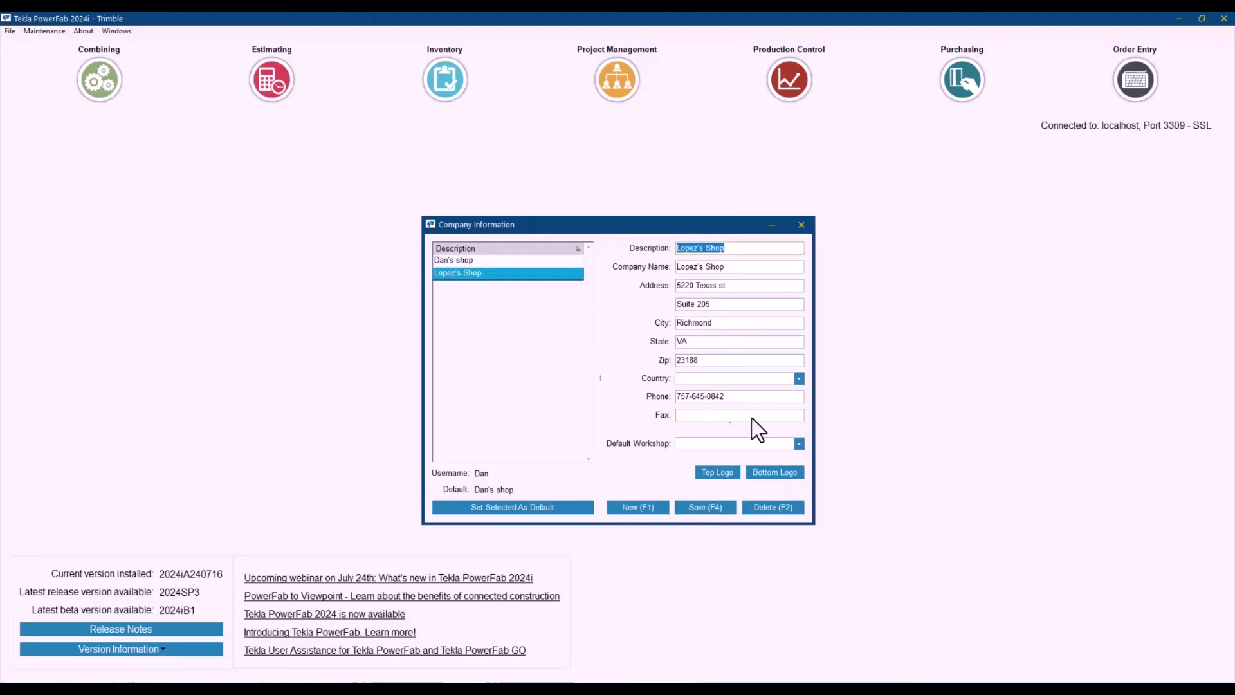
pyautogui.click(799, 444)
pyautogui.click(739, 474)
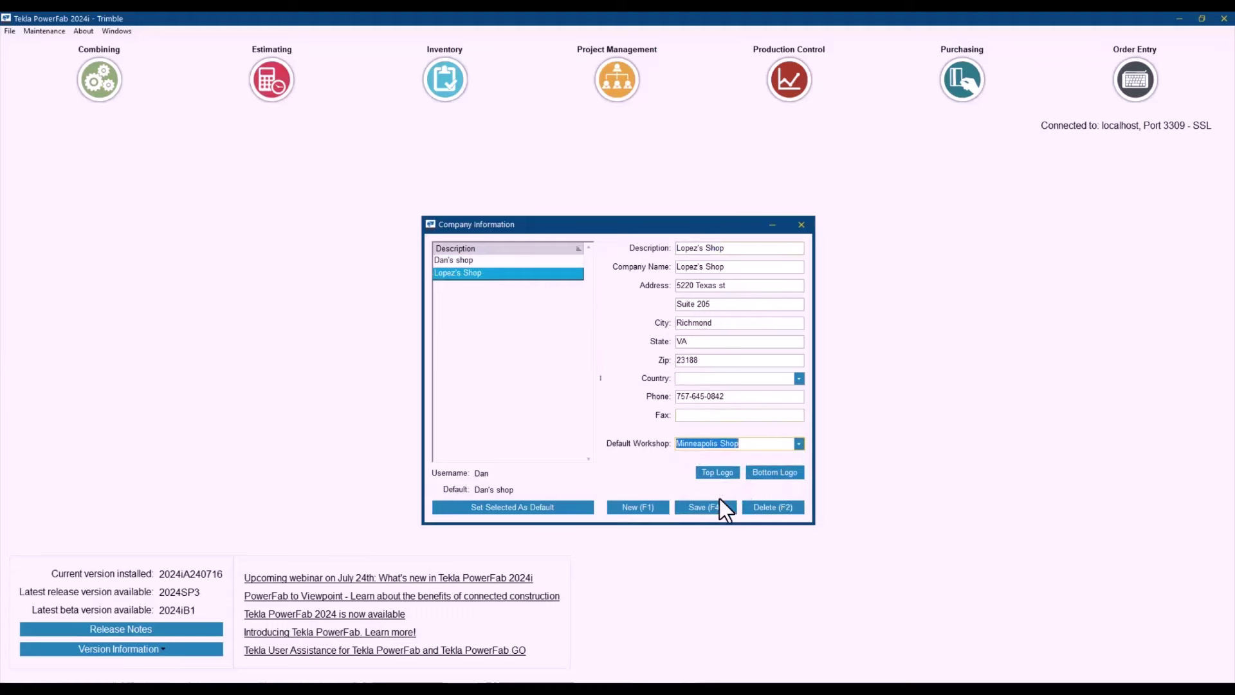
pyautogui.click(713, 506)
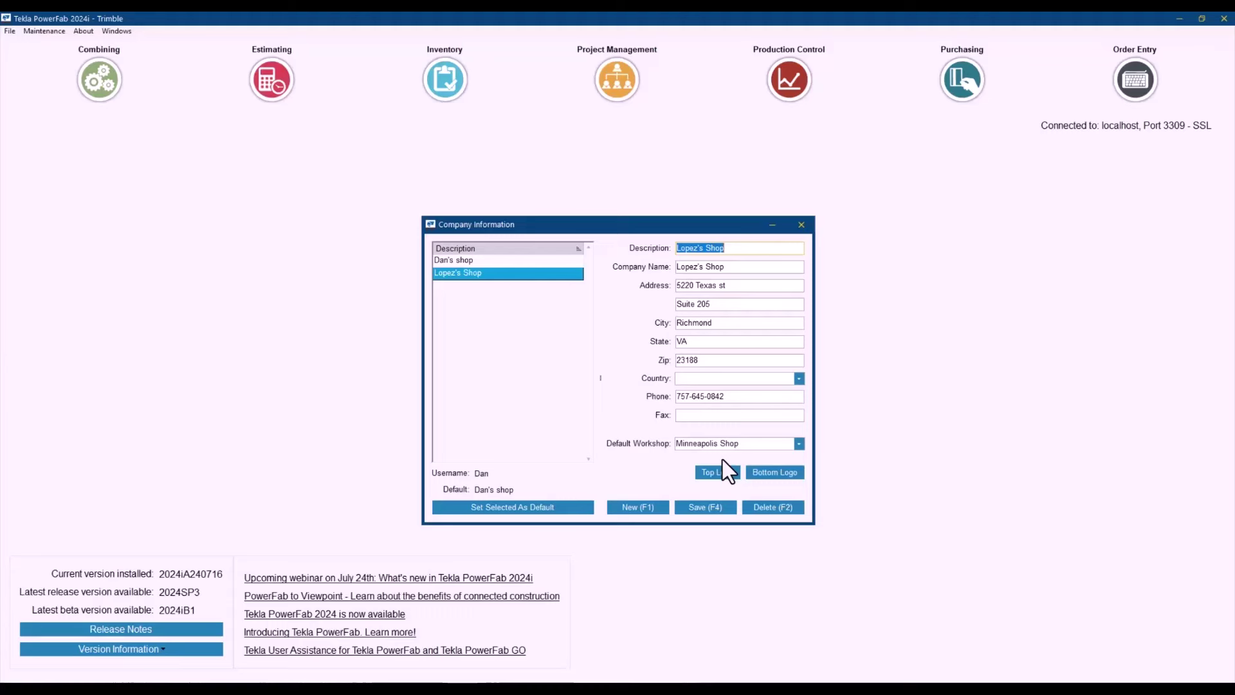
pyautogui.click(801, 224)
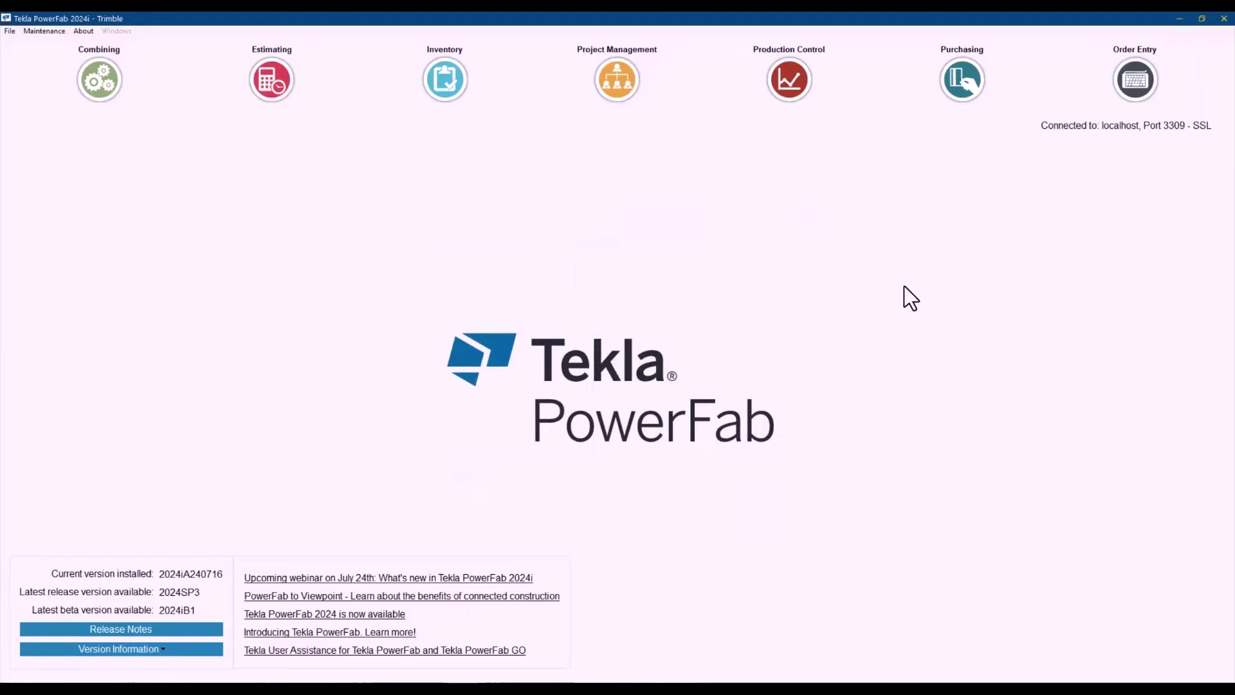